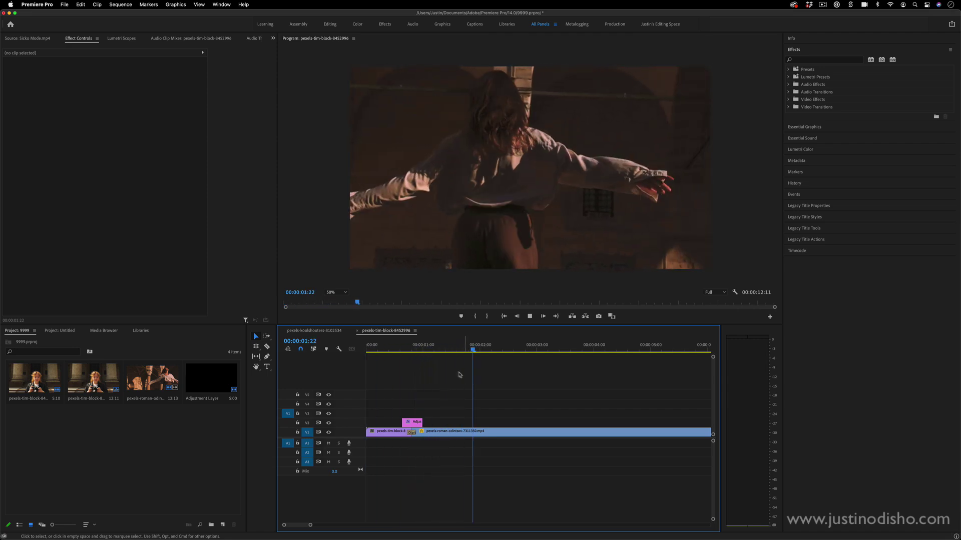
Play back the sequence from the start to review the current transition.
key("space")
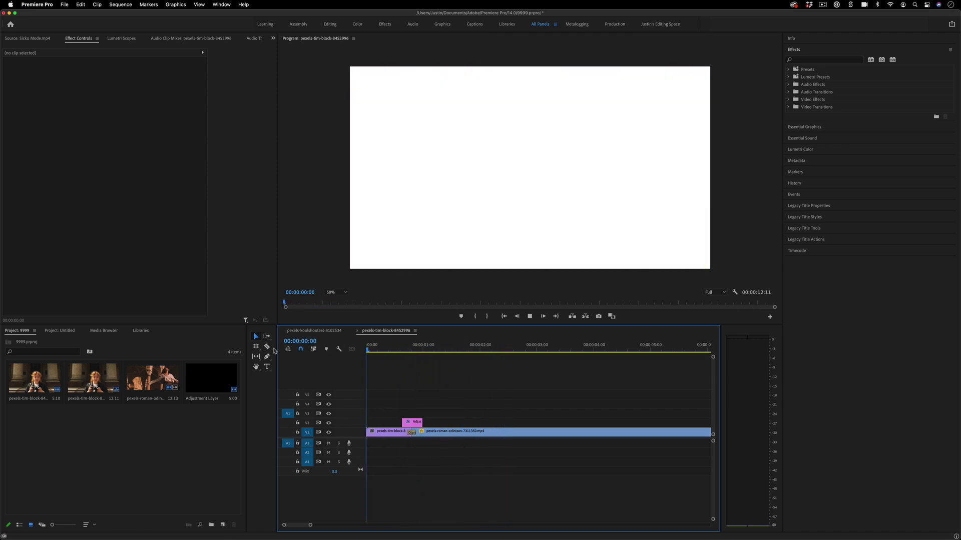
key("space")
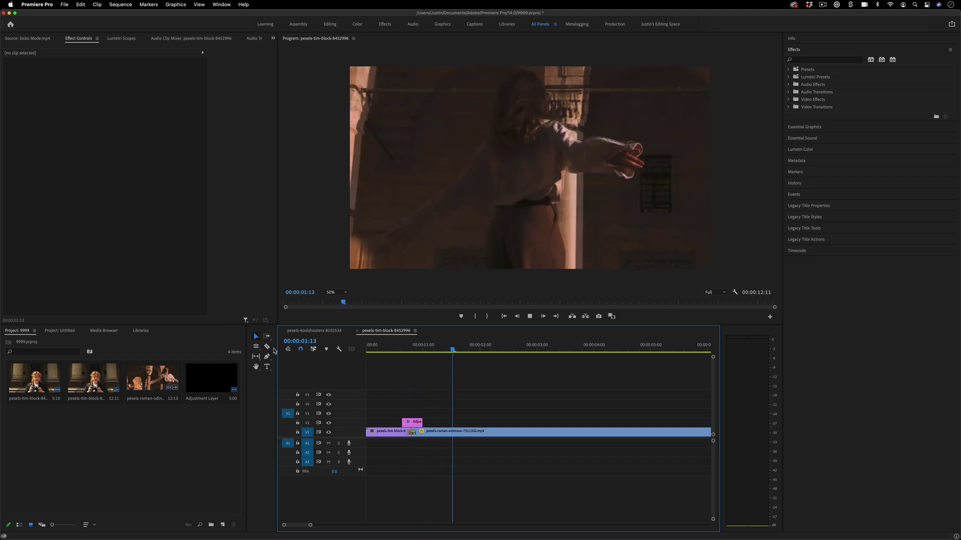
key("space")
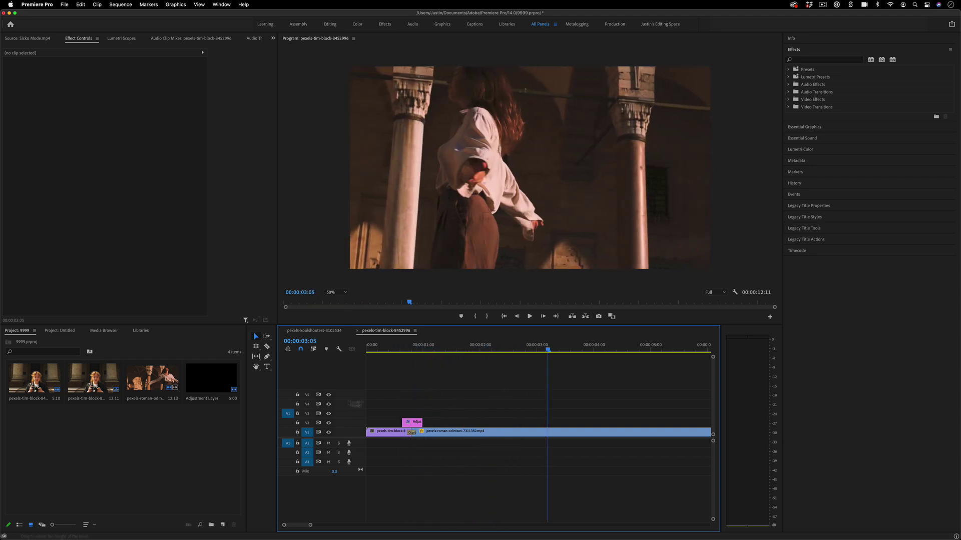
Delete the V2 adjustment layer and the Dip transition, leaving a straight cut at 00:00:00:21.
left_click_drag(411, 433, 444, 402)
key("BackSpace")
left_click(411, 432)
key("BackSpace")
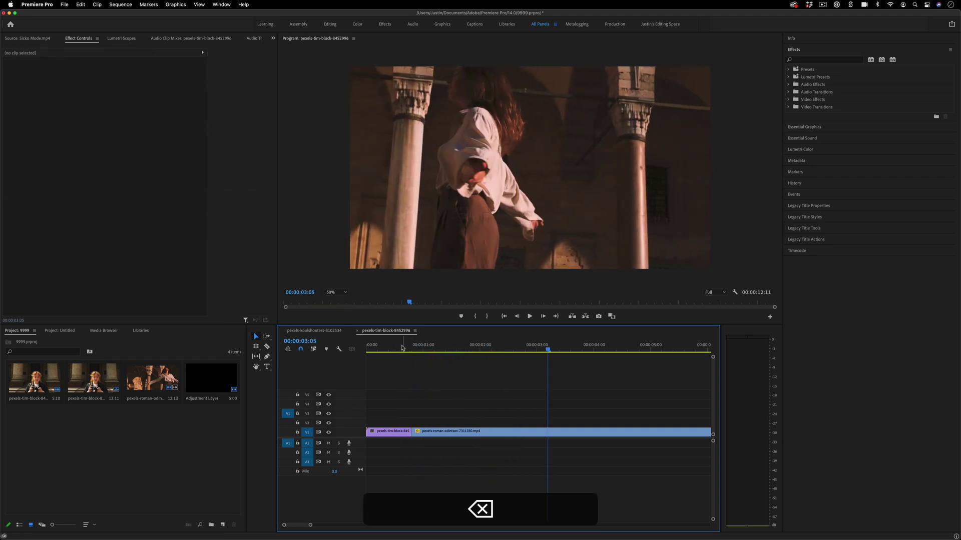
left_click_drag(402, 348, 414, 349)
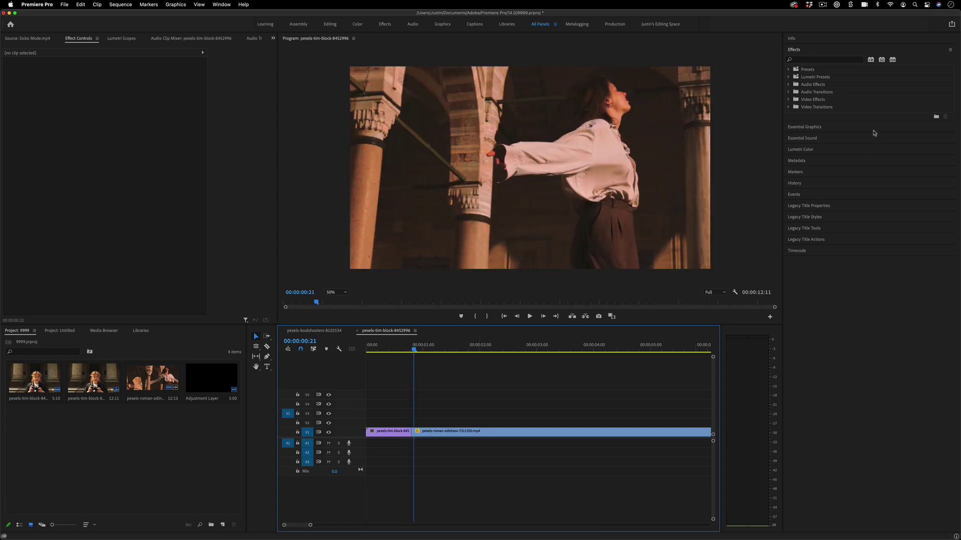
Apply Dip to White from Video Transitions > Dissolve to the V1 edit point.
left_click(788, 108)
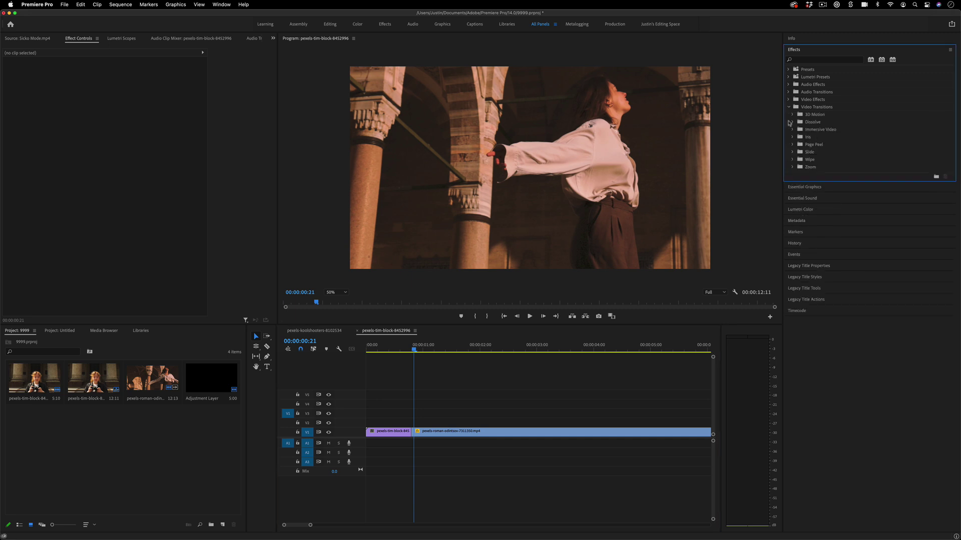
left_click(791, 123)
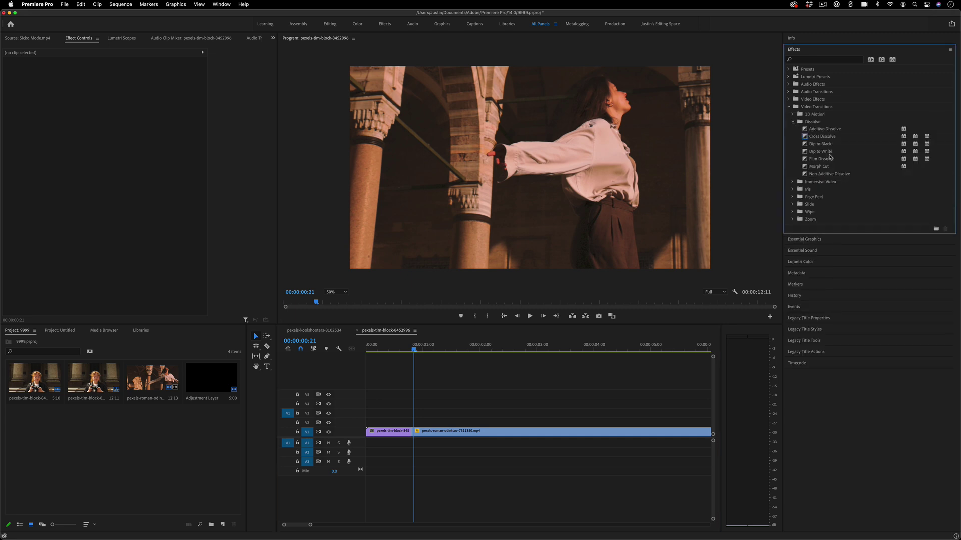
left_click(831, 154)
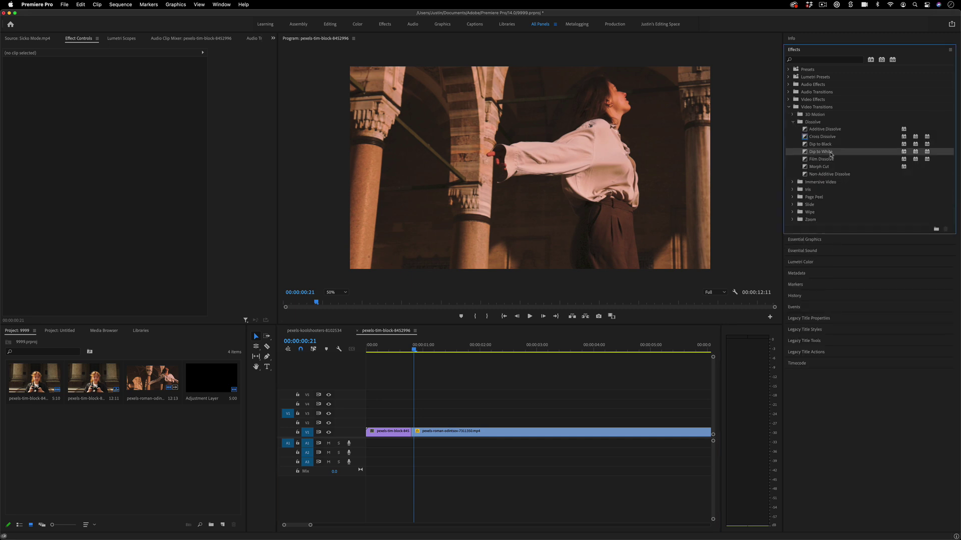
left_click_drag(829, 154, 423, 433)
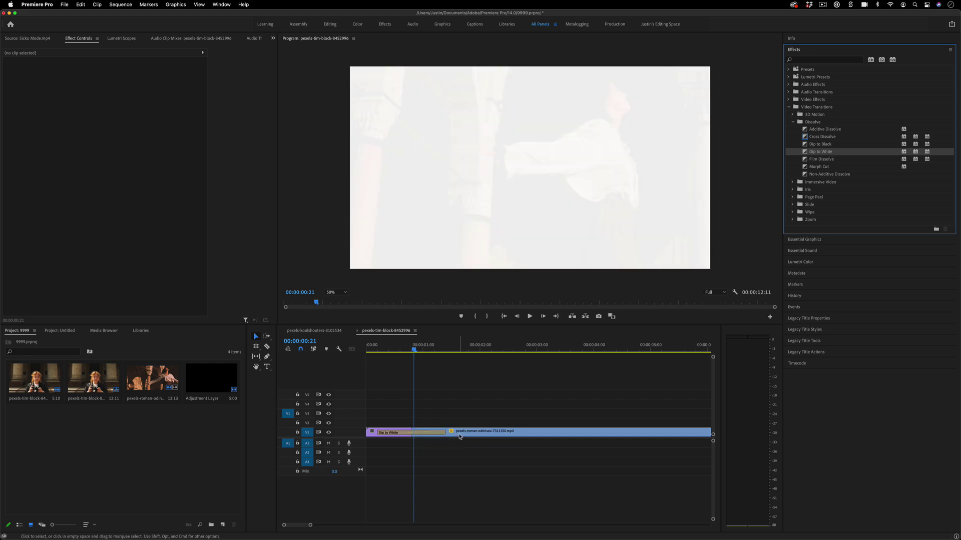
Preview the Dip to White transition from the sequence start.
left_click_drag(379, 348, 427, 348)
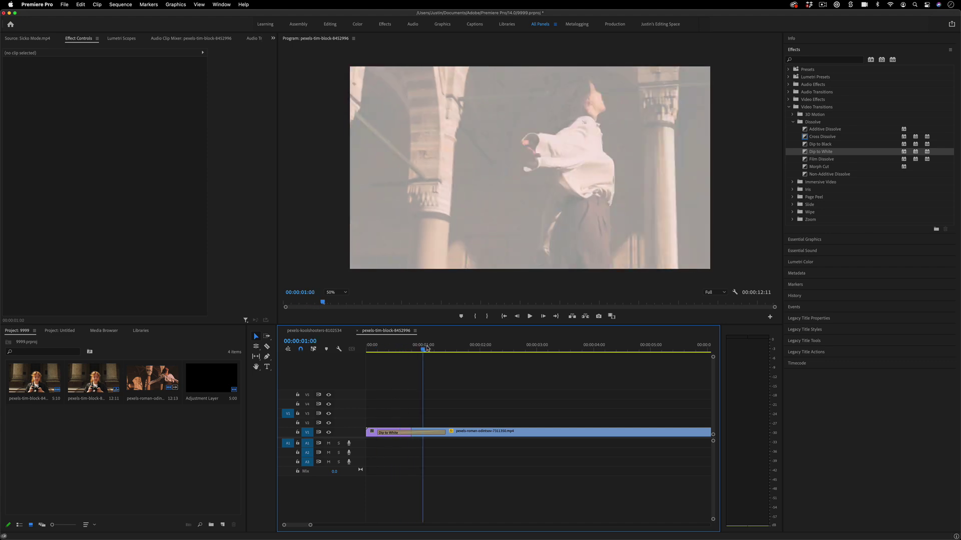
key("Home")
key("space")
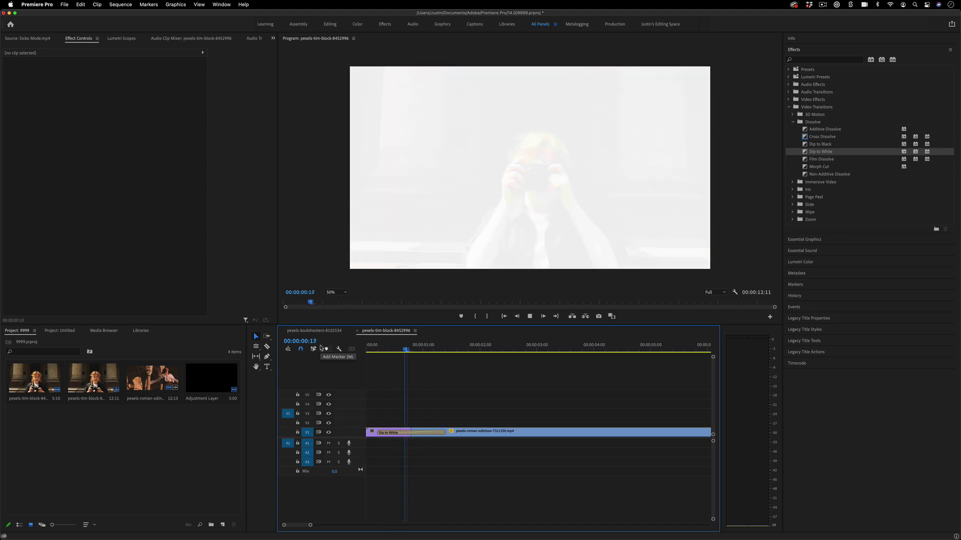
key("space")
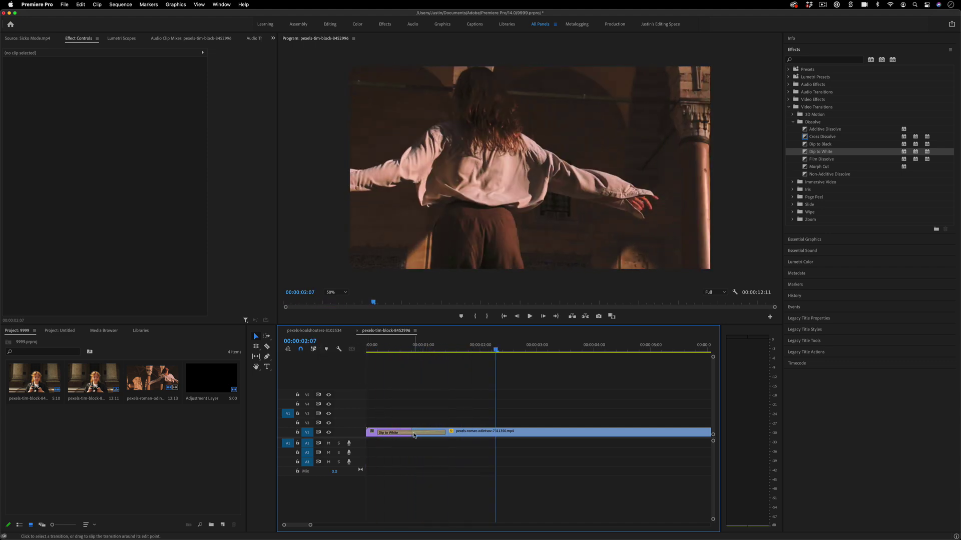
Trim the Dip to White transition shorter by dragging its edge, then preview it.
left_click(414, 435)
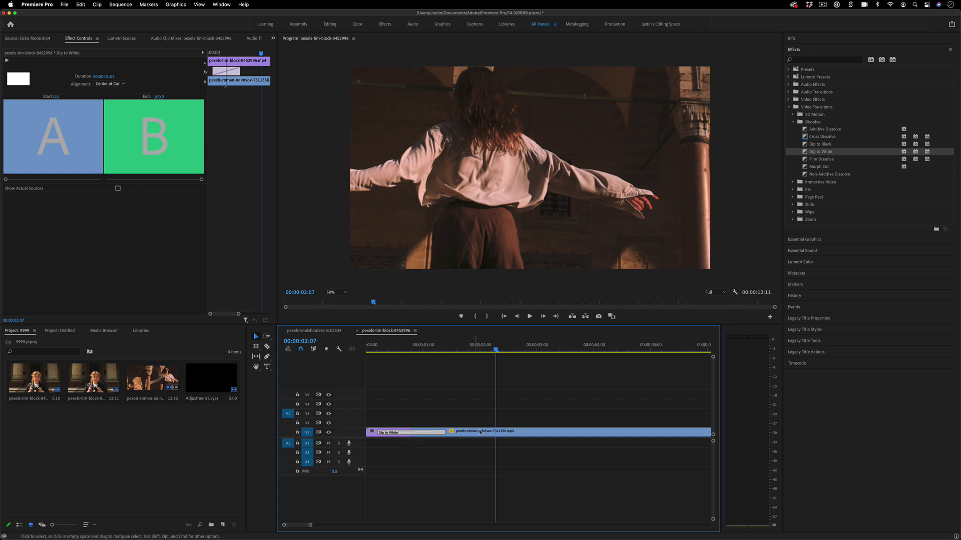
left_click(76, 95)
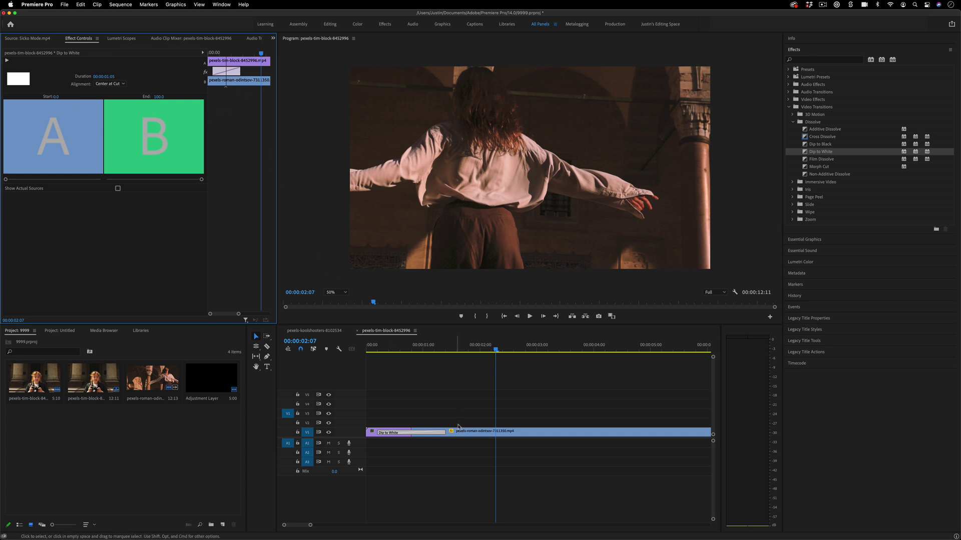
left_click_drag(445, 433, 413, 434)
left_click(410, 349)
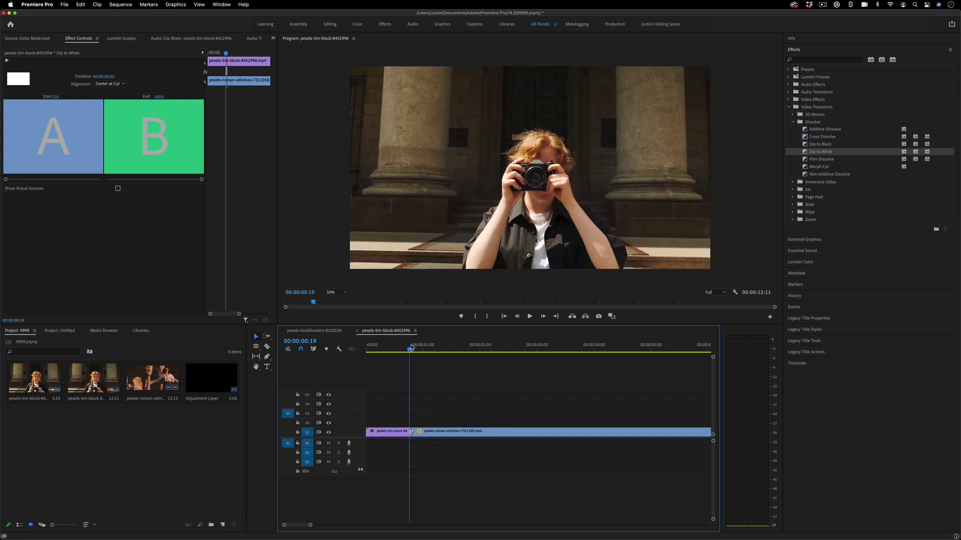
left_click_drag(410, 348, 385, 350)
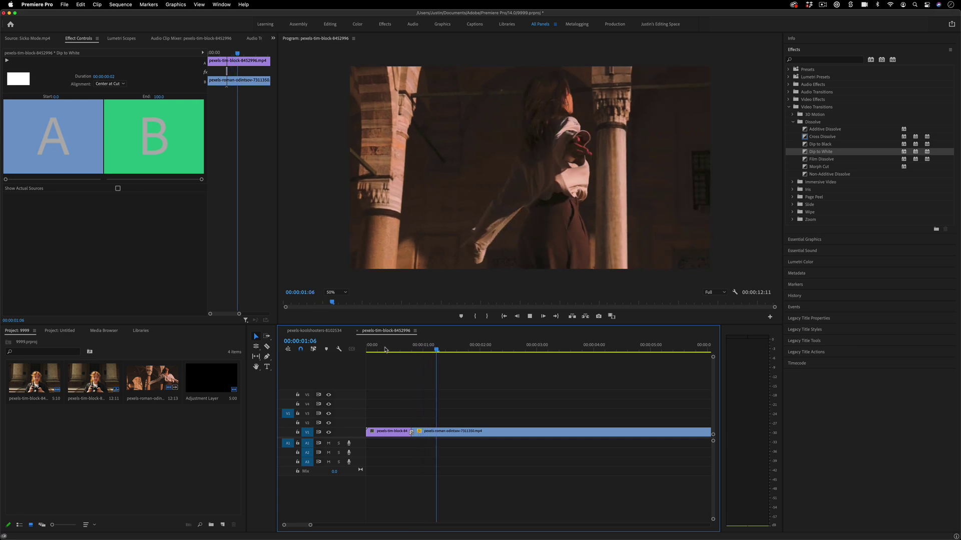
key("space")
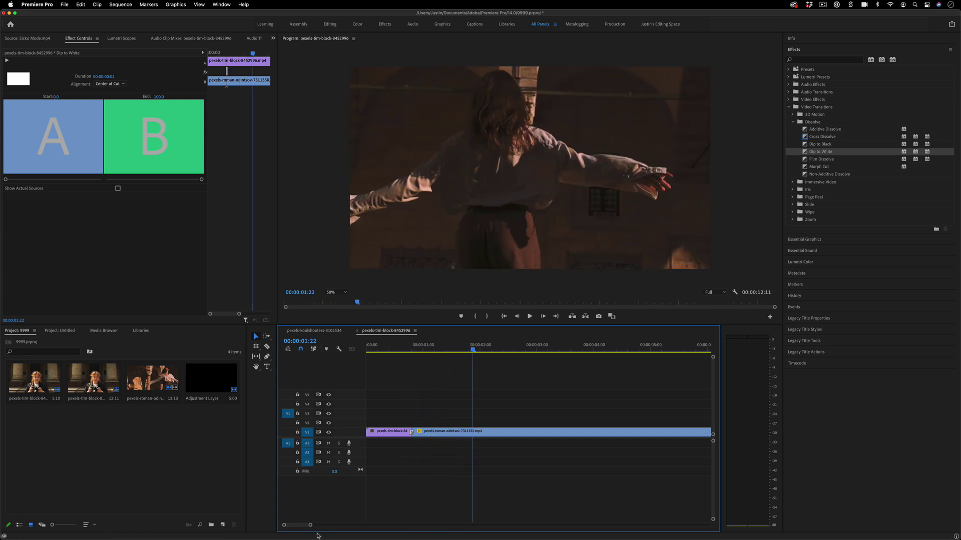
Zoom the timeline around the cut and set the transition to four frames (00:00:00:04).
left_click_drag(310, 526, 300, 525)
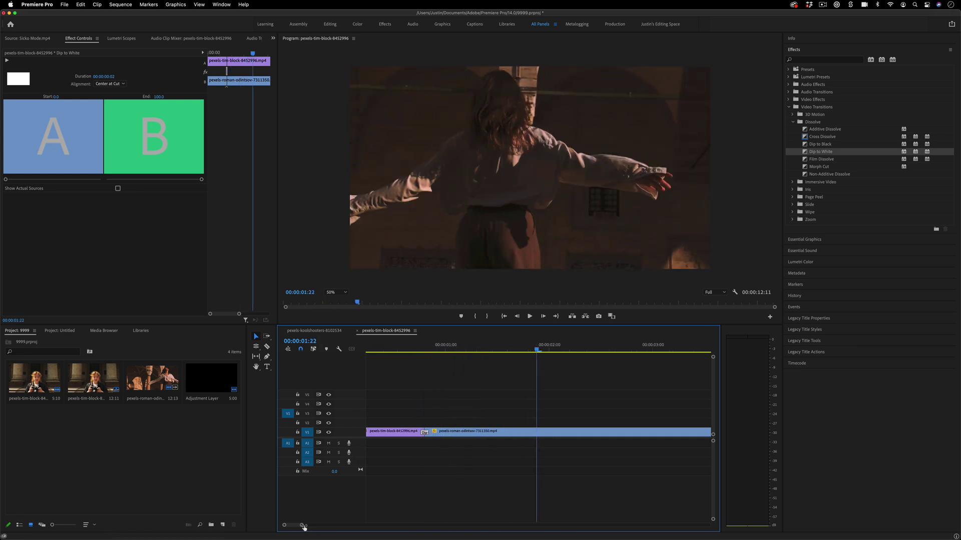
left_click(468, 350)
left_click_drag(467, 433, 457, 434)
left_click(407, 346)
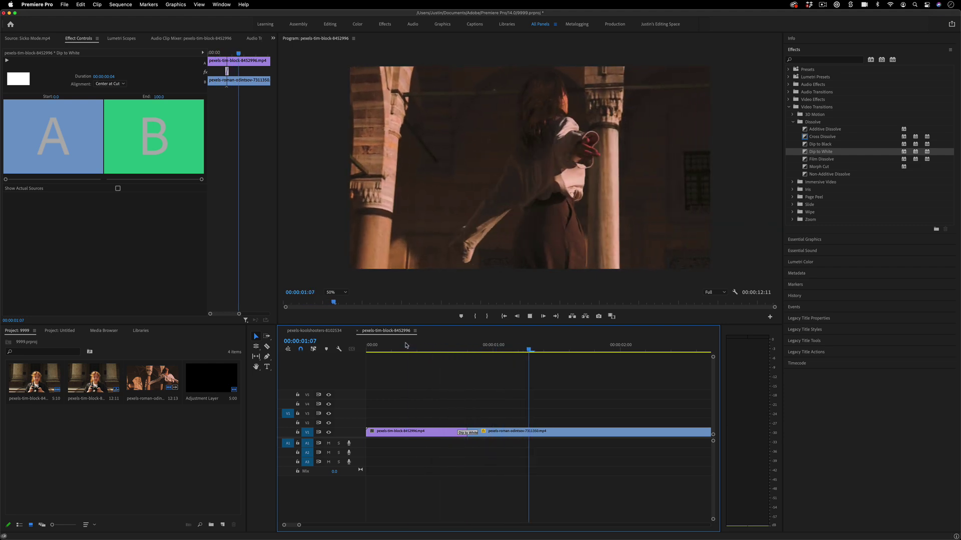
key("space")
Zoom in further and replay the four-frame flash to check it.
left_click(152, 378)
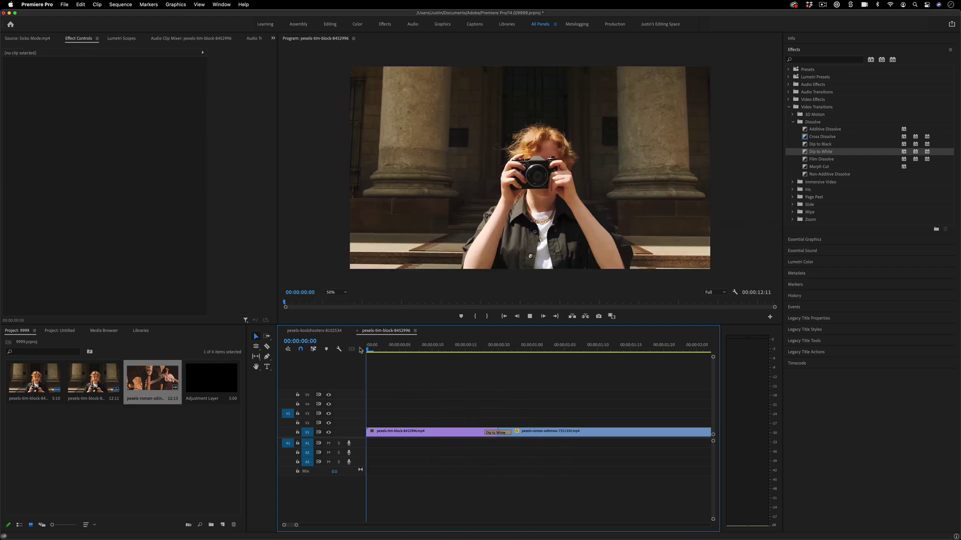
key("=")
key("space")
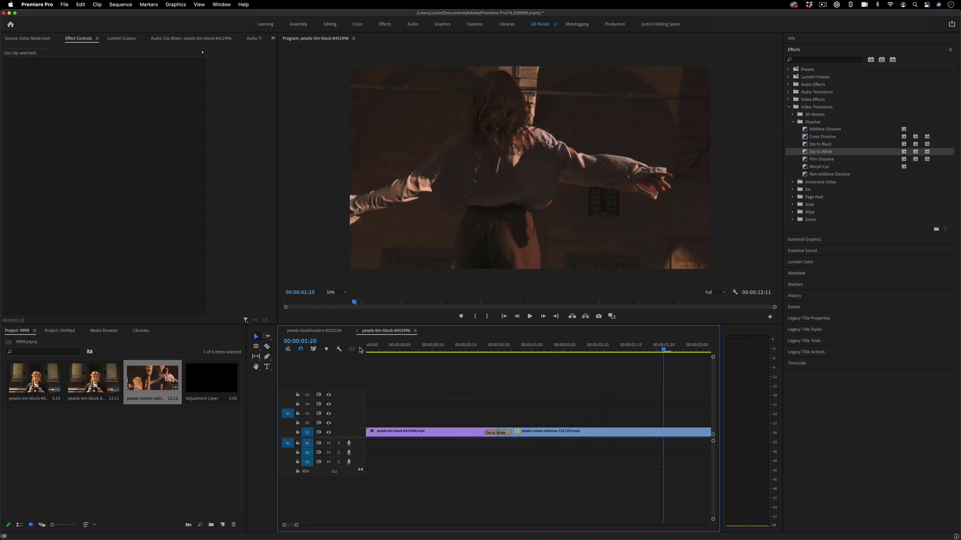
key("space")
left_click(498, 349)
left_click(451, 353)
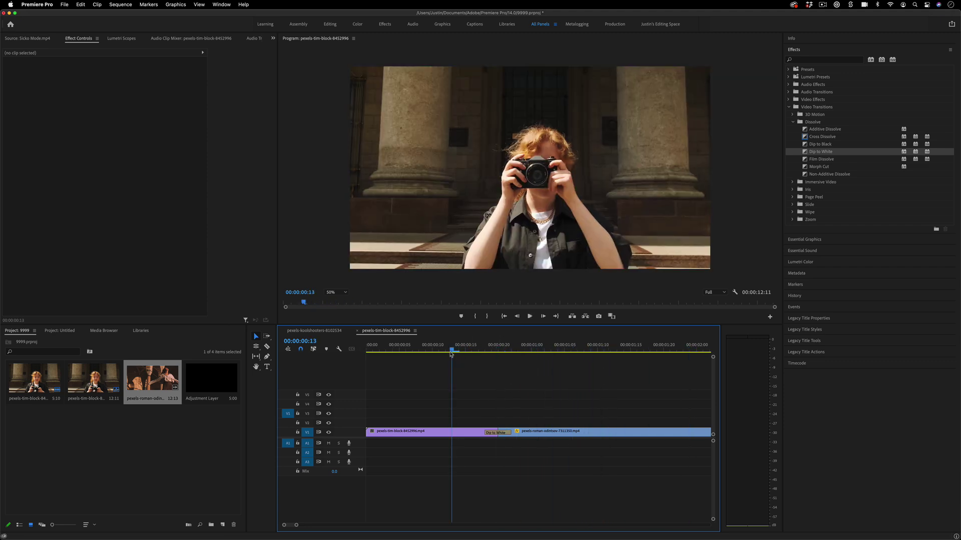
left_click(137, 446)
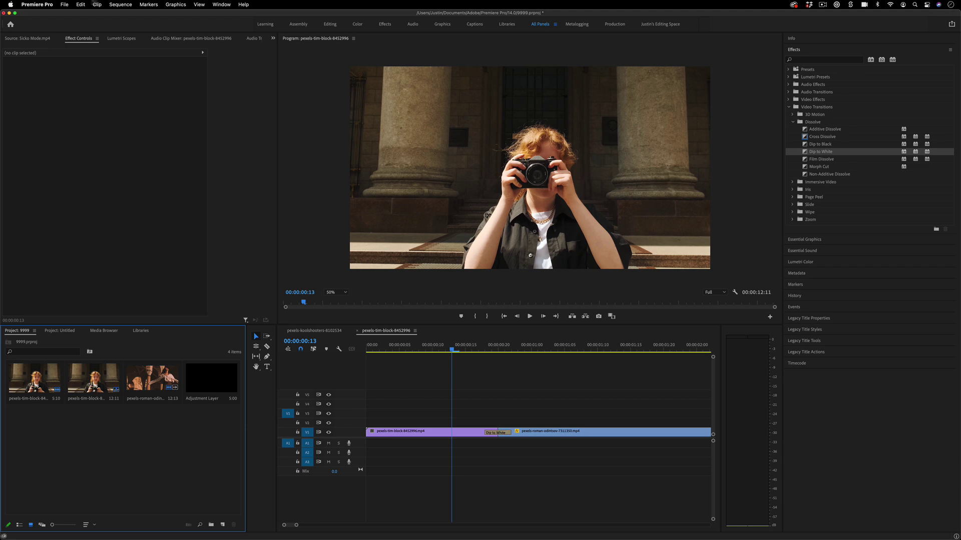
Create a new Adjustment Layer via File > New and place it on V4 over the cut.
left_click(65, 4)
mouse_move(80, 16)
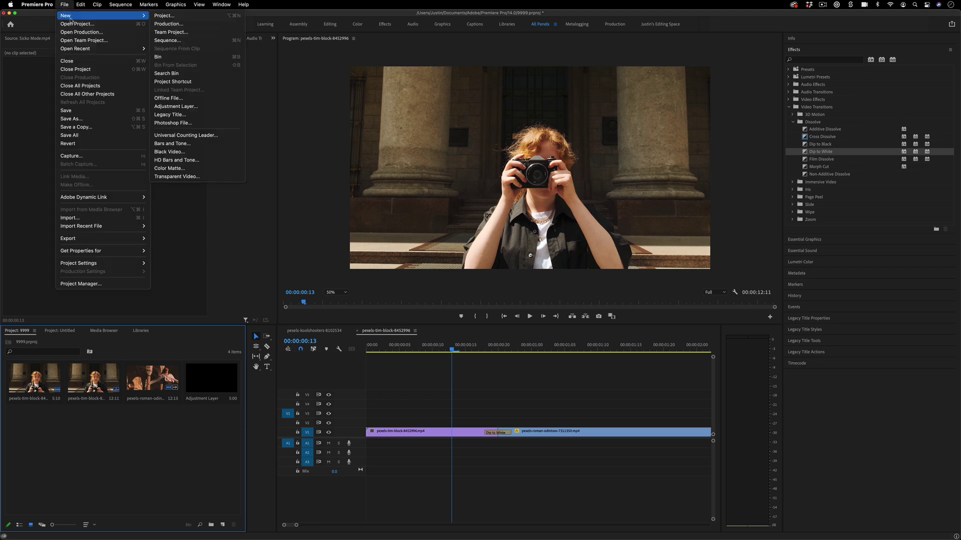
left_click(182, 108)
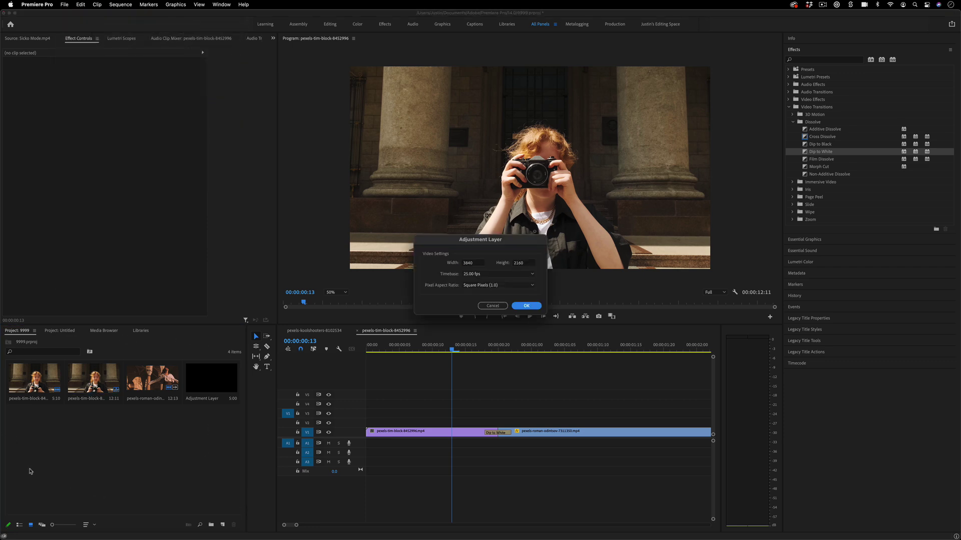
left_click(534, 307)
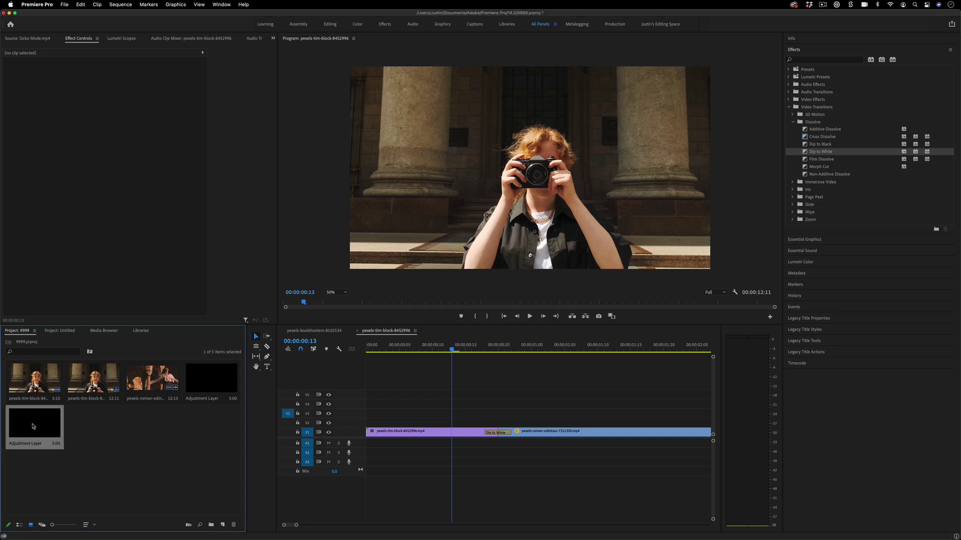
left_click_drag(33, 426, 480, 411)
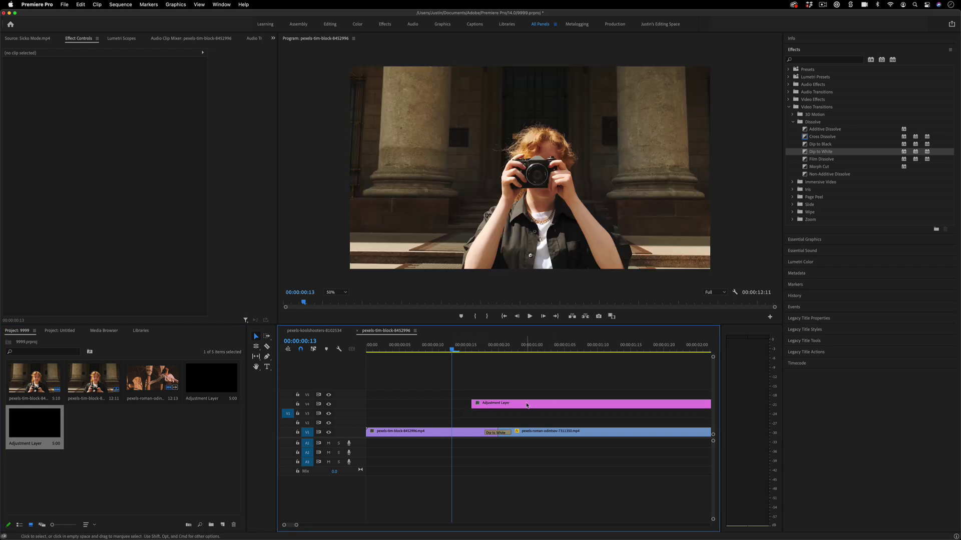
Razor-cut the adjustment layer and delete the trailing piece, keeping a short clip over the transition.
key("c")
left_click(531, 403)
key("v")
left_click(552, 404)
key("BackSpace")
left_click(507, 407)
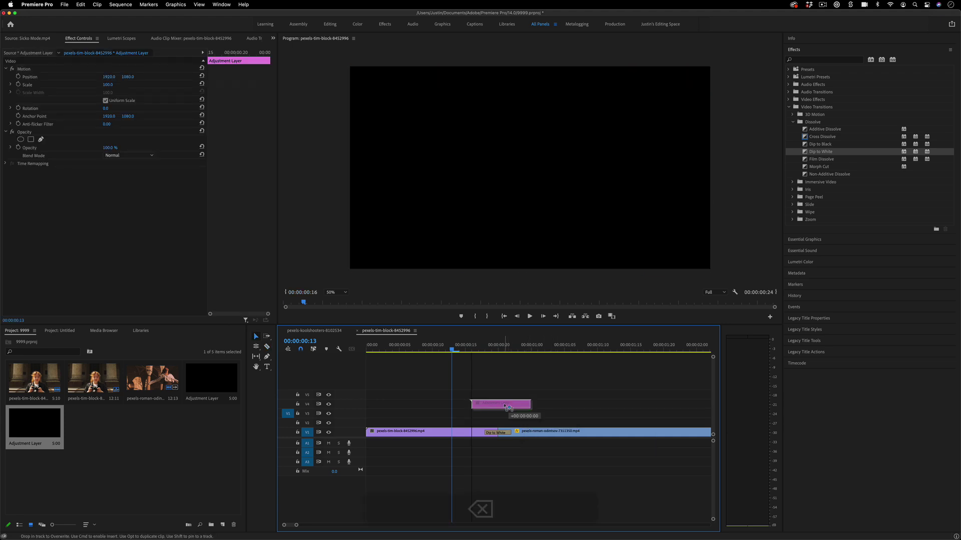
left_click(499, 350)
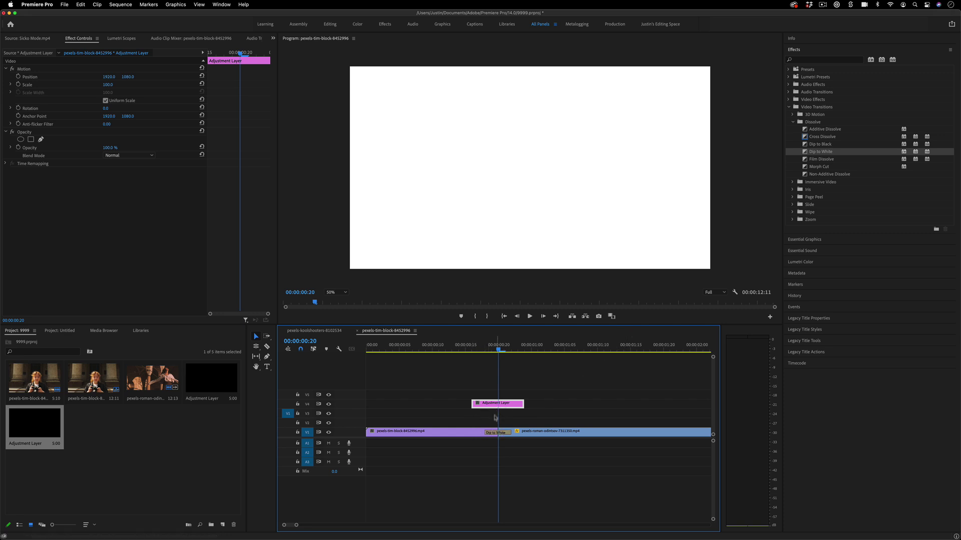
Search 'brigh', apply Brightness & Contrast to the adjustment layer, and enable its keyframing at 00:00:00:16.
left_click(816, 60)
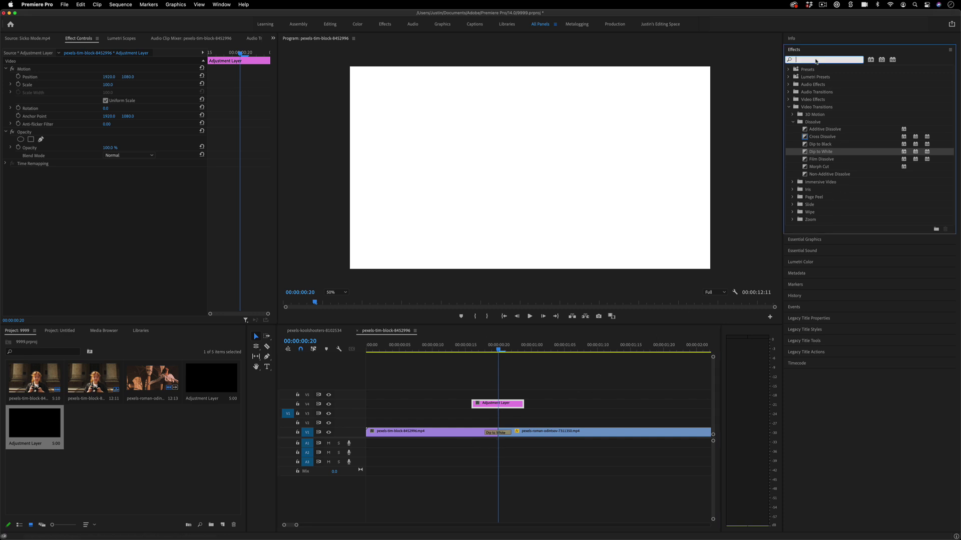
type("bright")
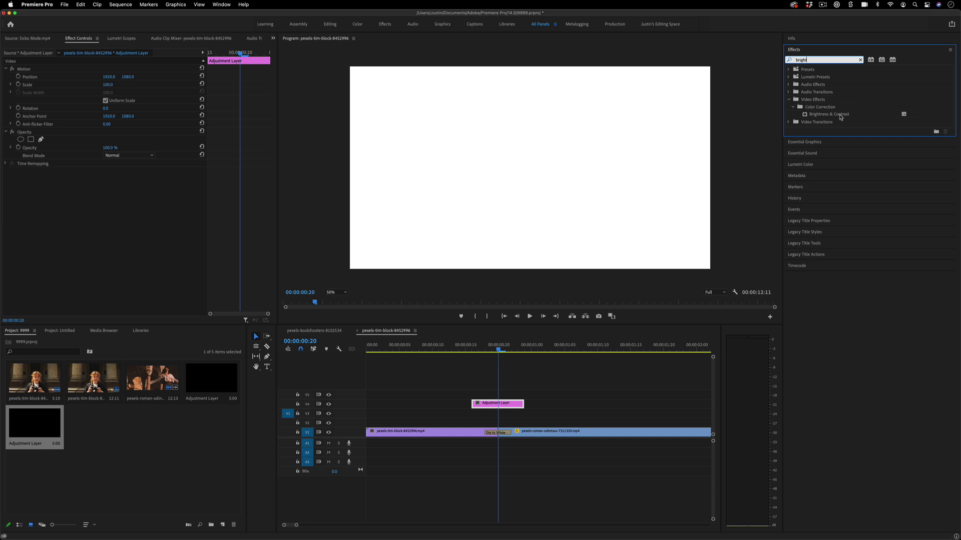
left_click_drag(840, 117, 503, 407)
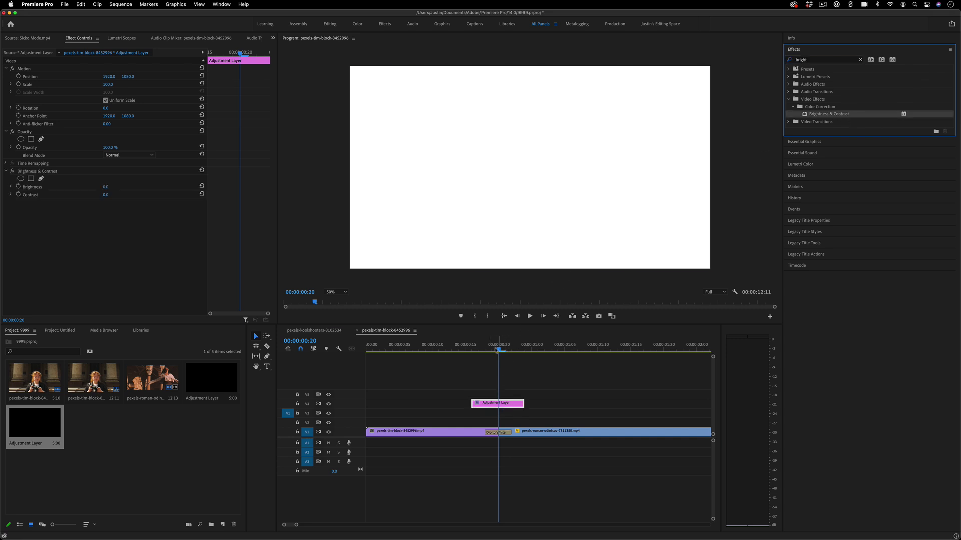
left_click_drag(497, 350, 472, 352)
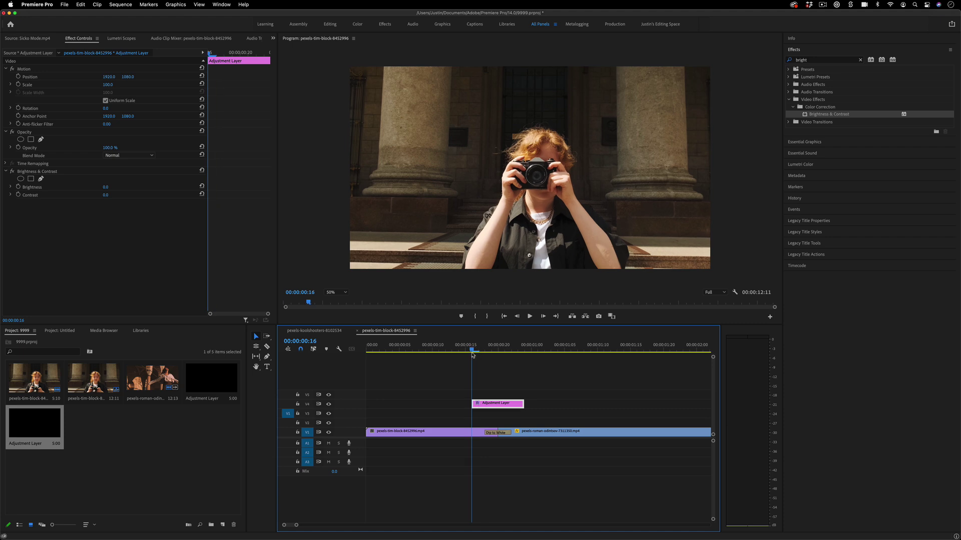
left_click(21, 188)
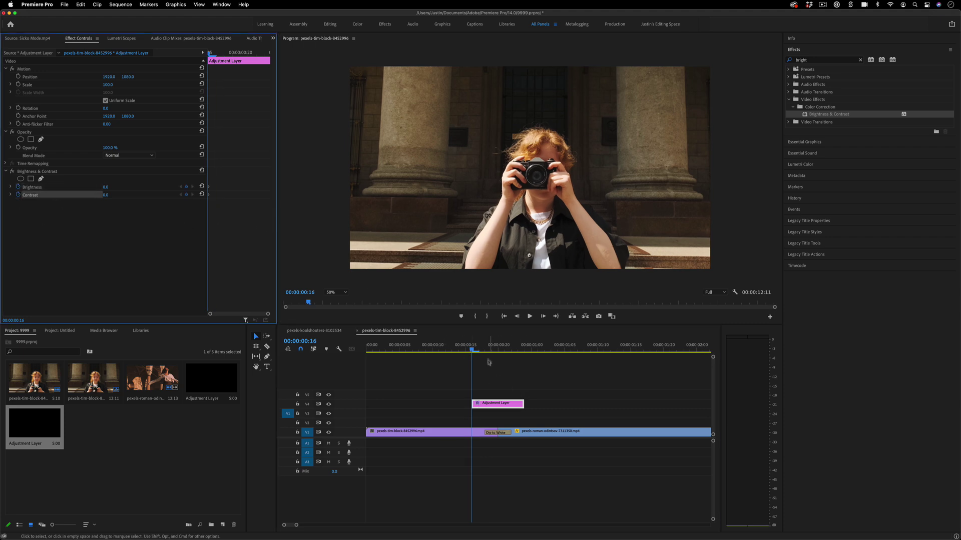
Delete the Dip to White transition from the cut.
left_click_drag(487, 351, 501, 352)
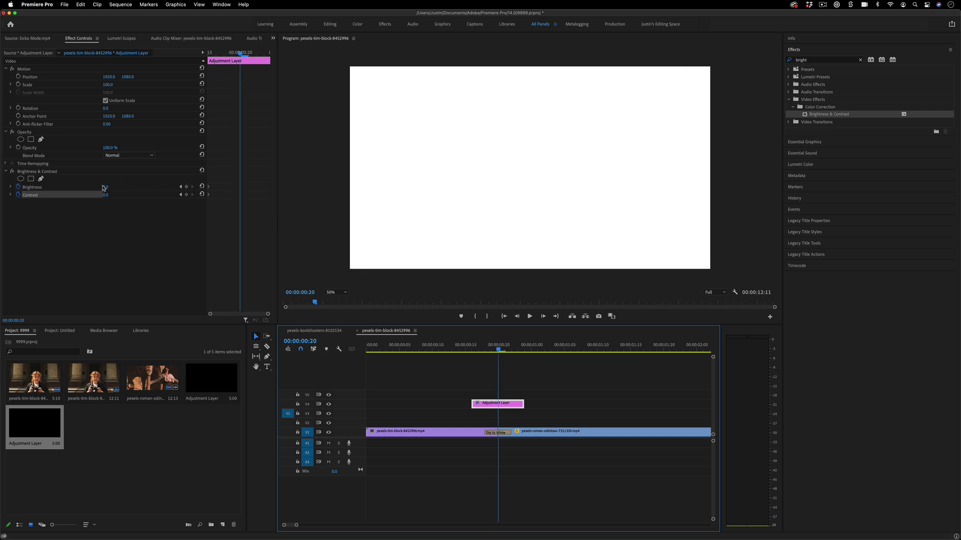
left_click(506, 433)
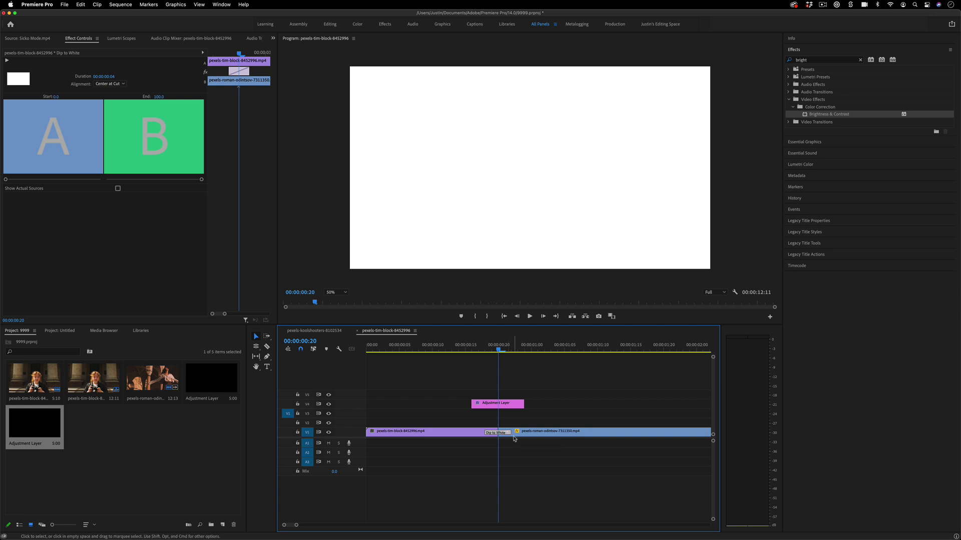
key("BackSpace")
Keyframe Brightness and Contrast at 100 at 00:00:00:20, back to 0 at 00:00:00:24.
left_click(515, 403)
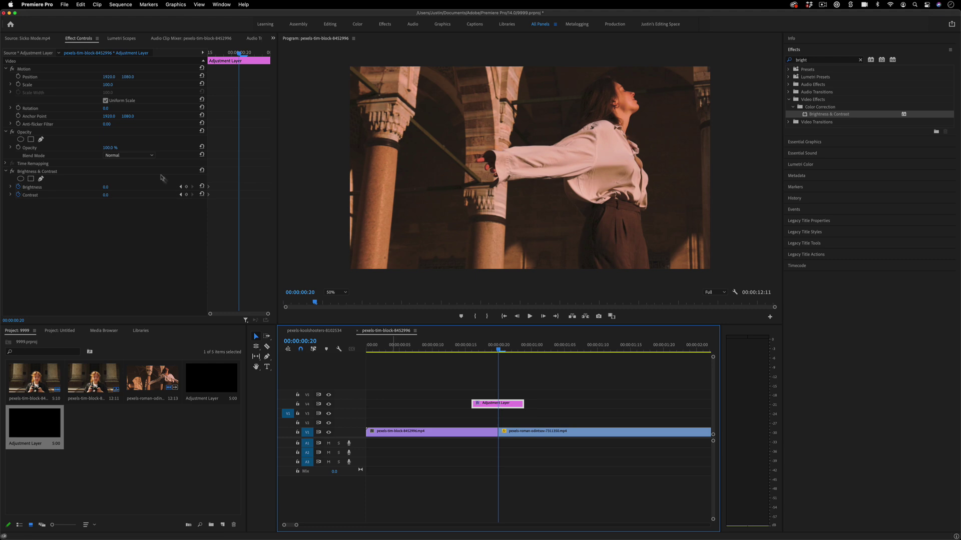
left_click_drag(106, 189, 157, 195)
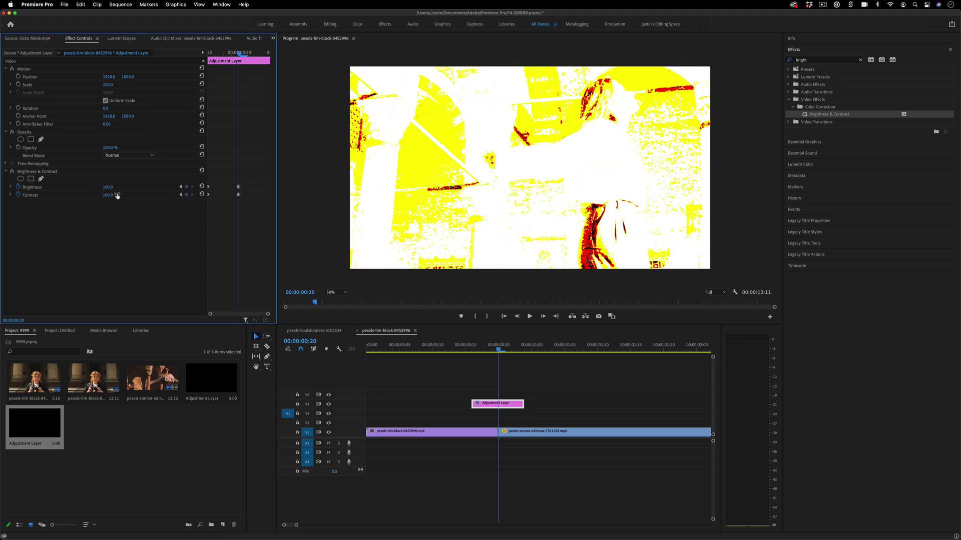
key("Right")
key("Right")
key("Right")
key("Right")
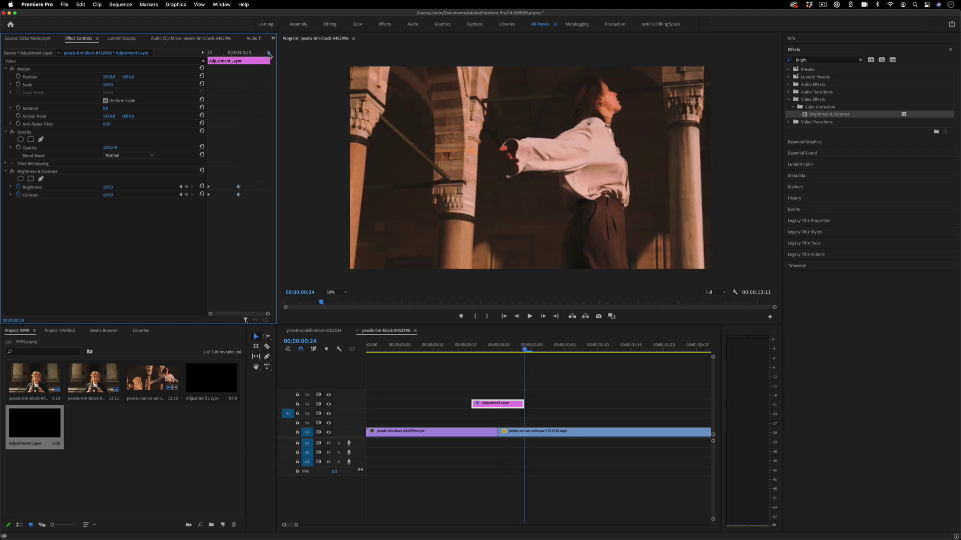
left_click(202, 194)
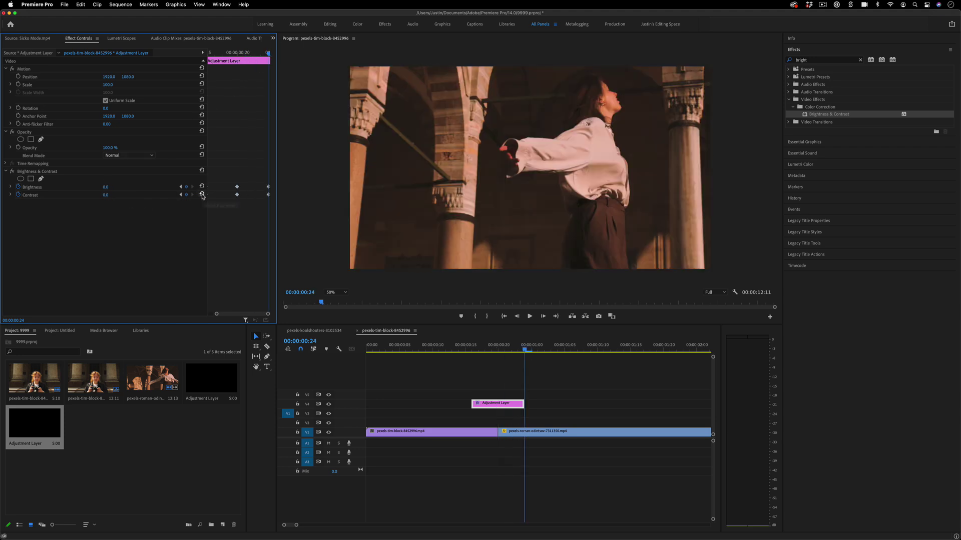
left_click(202, 187)
mouse_move(522, 349)
left_mouse_down()
mouse_move(462, 354)
mouse_move(643, 350)
mouse_move(484, 351)
mouse_move(504, 350)
mouse_move(472, 360)
mouse_move(525, 364)
left_mouse_up()
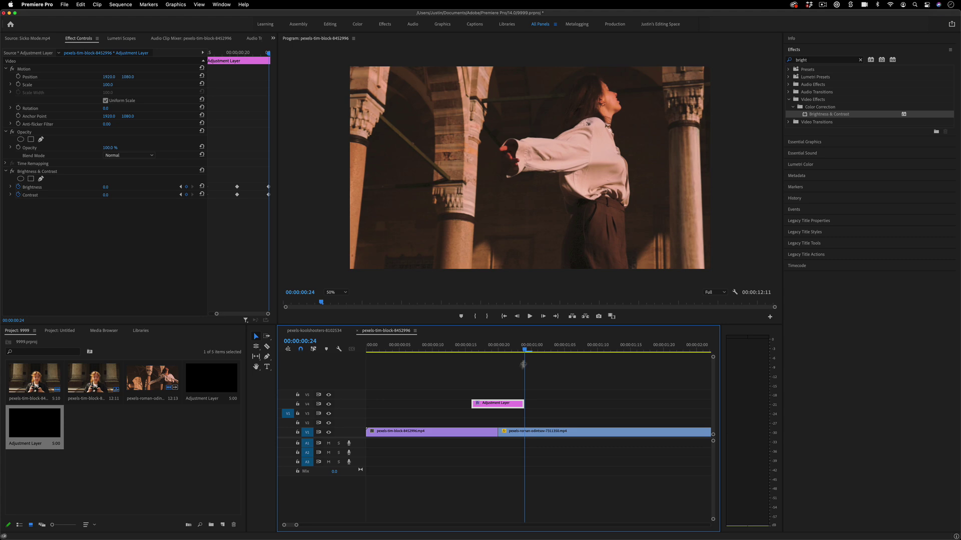
key("Up")
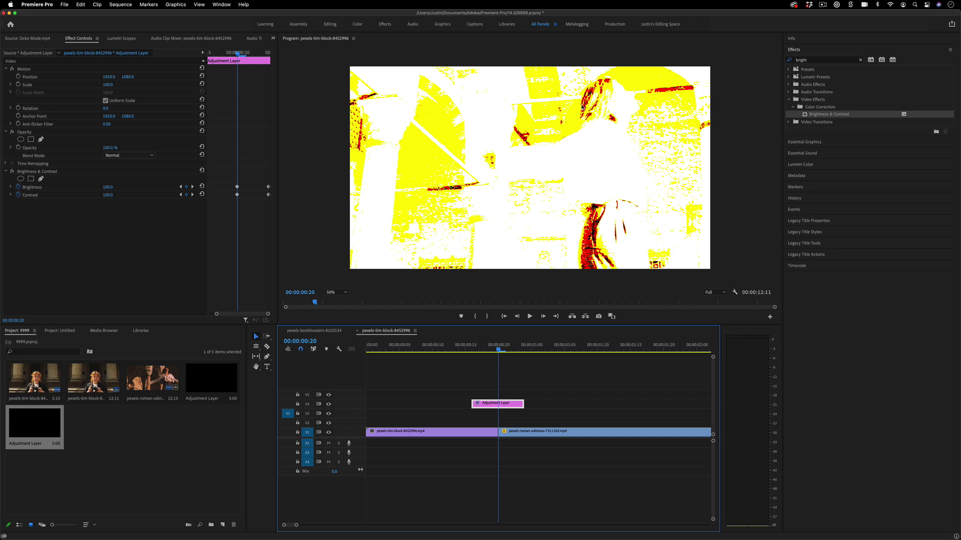
Search 'gau' and apply Gaussian Blur to the adjustment layer.
left_click(826, 60)
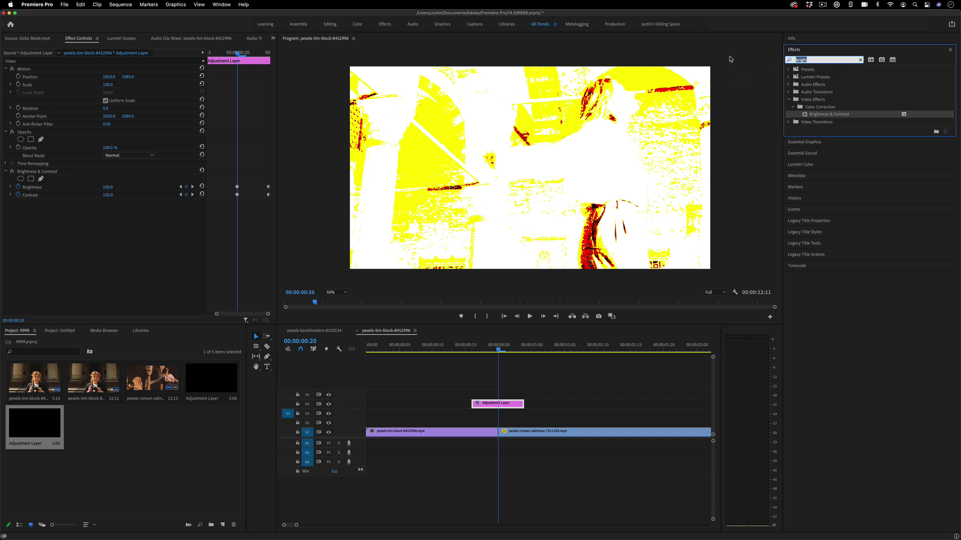
type("gaussian")
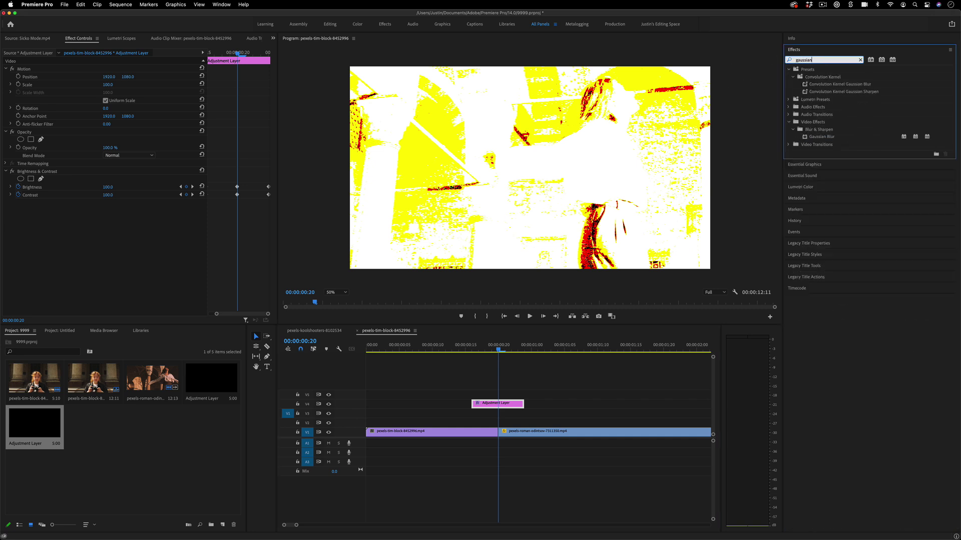
left_click(825, 138)
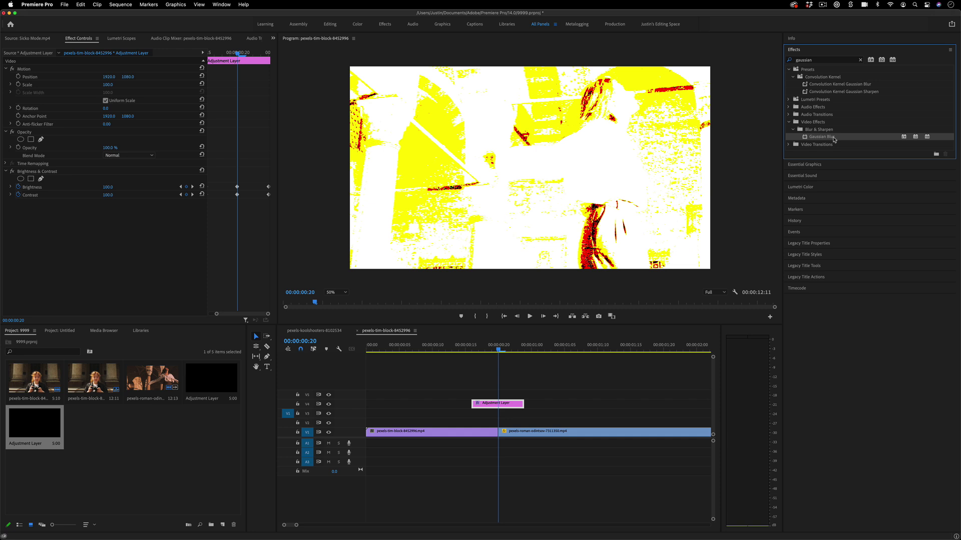
left_click_drag(833, 141, 500, 405)
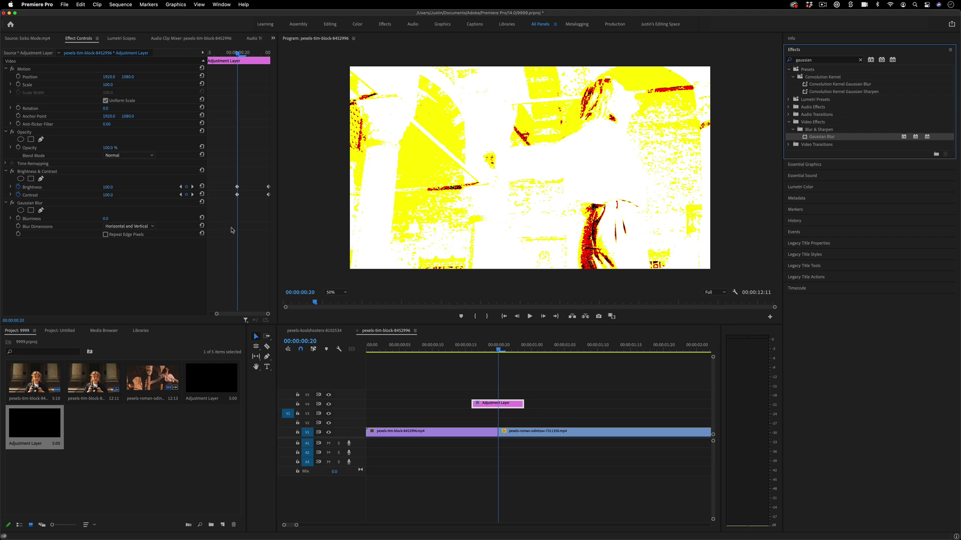
mouse_move(239, 50)
left_mouse_down()
mouse_move(209, 52)
mouse_move(242, 55)
left_mouse_up()
Keyframe Blurriness at 94 (entered as 70, then raised) at 00:00:00:20 and 0 at 00:00:00:24.
left_click(19, 218)
left_click(105, 219)
type("70")
key("Return")
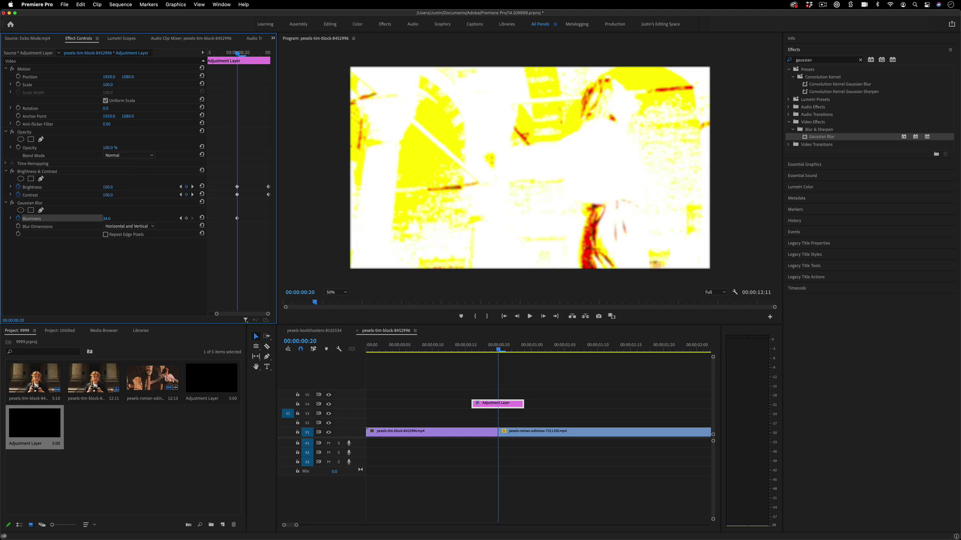
left_click_drag(106, 218, 112, 219)
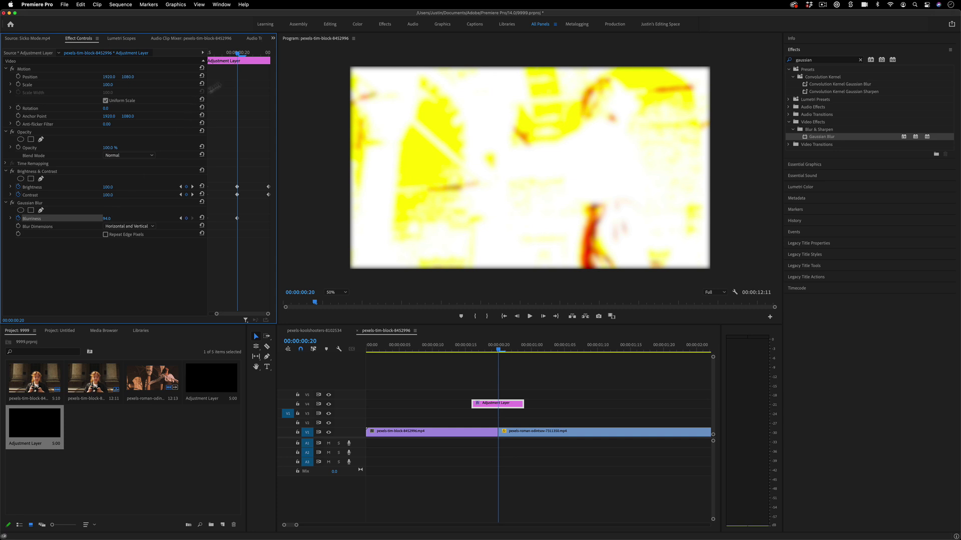
left_click_drag(237, 52, 273, 56)
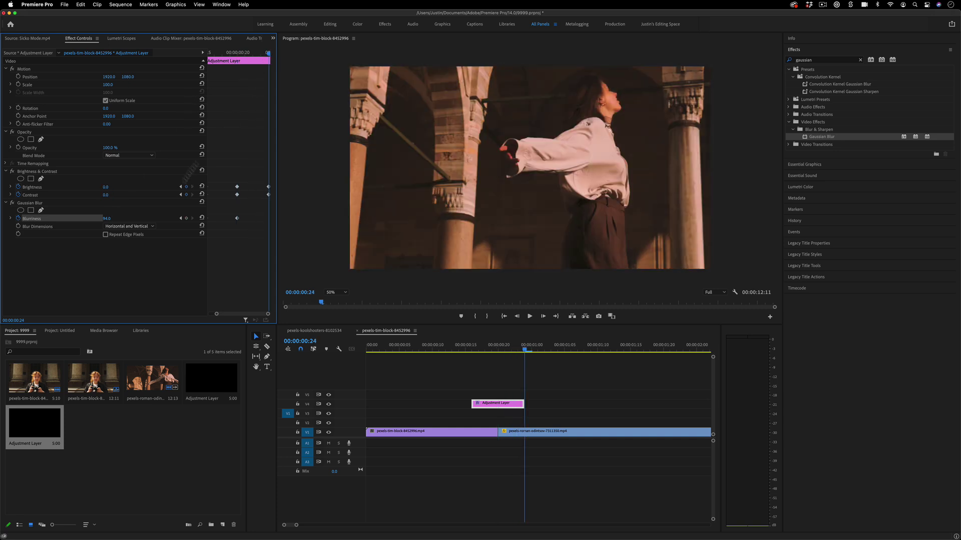
left_click(106, 219)
type("0")
key("Return")
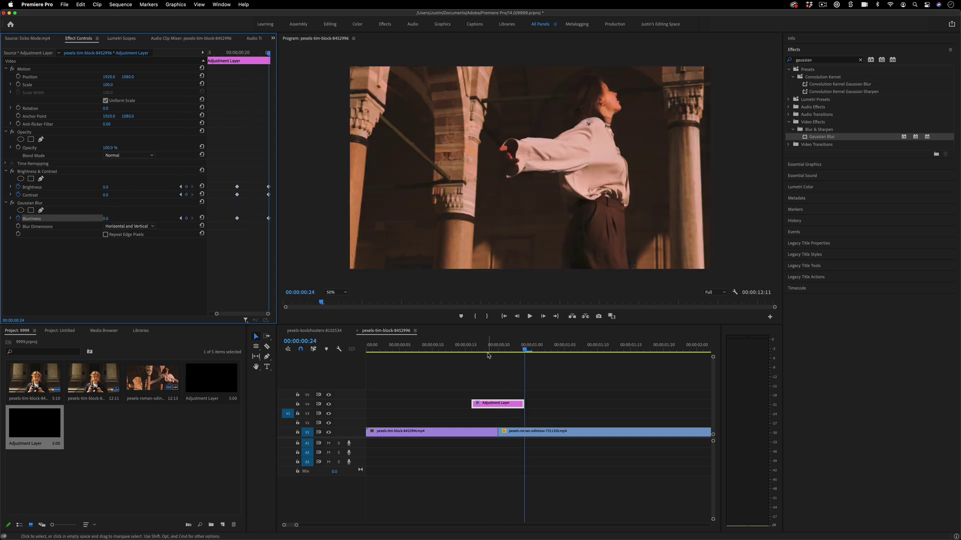
Put a two-frame Dip to White back on the V1 cut and play it back.
mouse_move(487, 352)
left_mouse_down()
mouse_move(430, 350)
mouse_move(590, 350)
mouse_move(431, 352)
mouse_move(579, 351)
mouse_move(497, 350)
left_mouse_up()
left_click(860, 60)
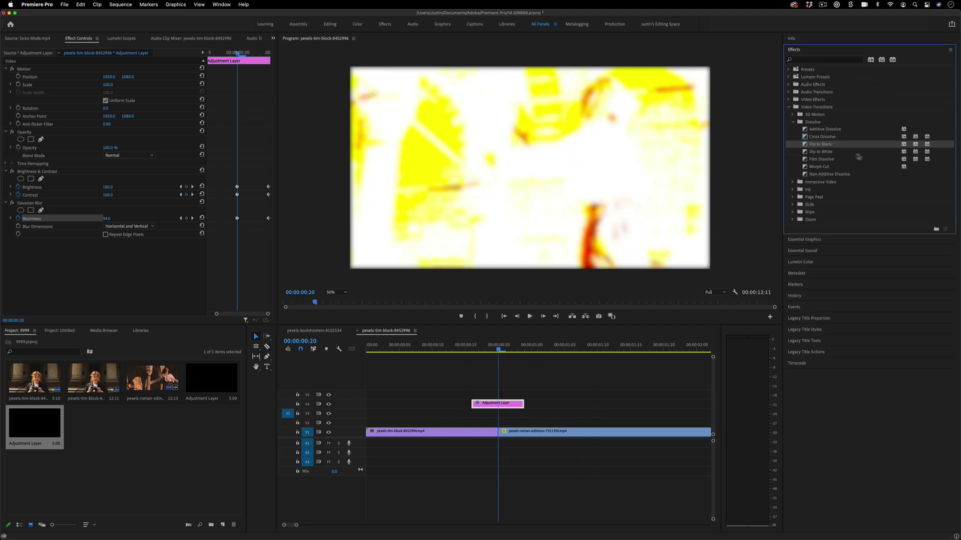
left_click_drag(821, 151, 493, 434)
left_click(418, 353)
key("space")
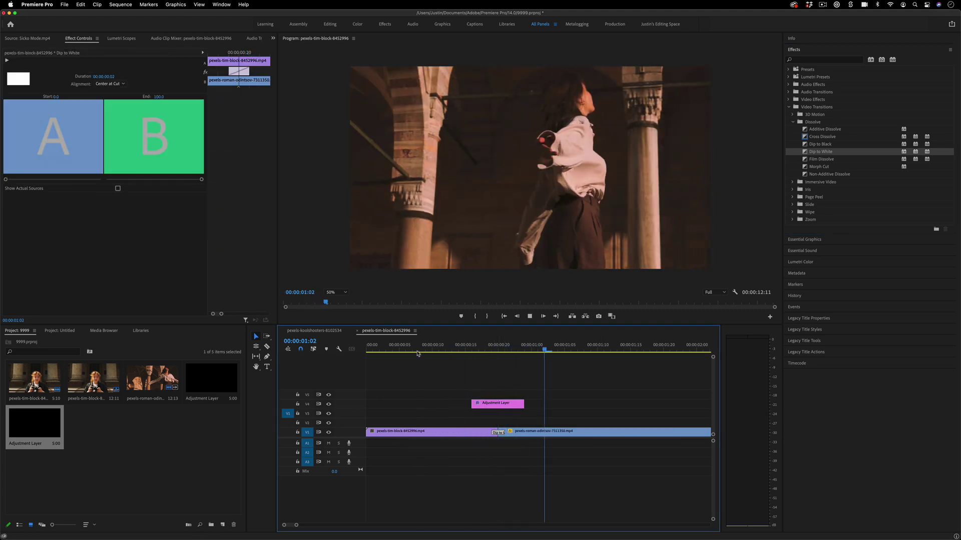
key("space")
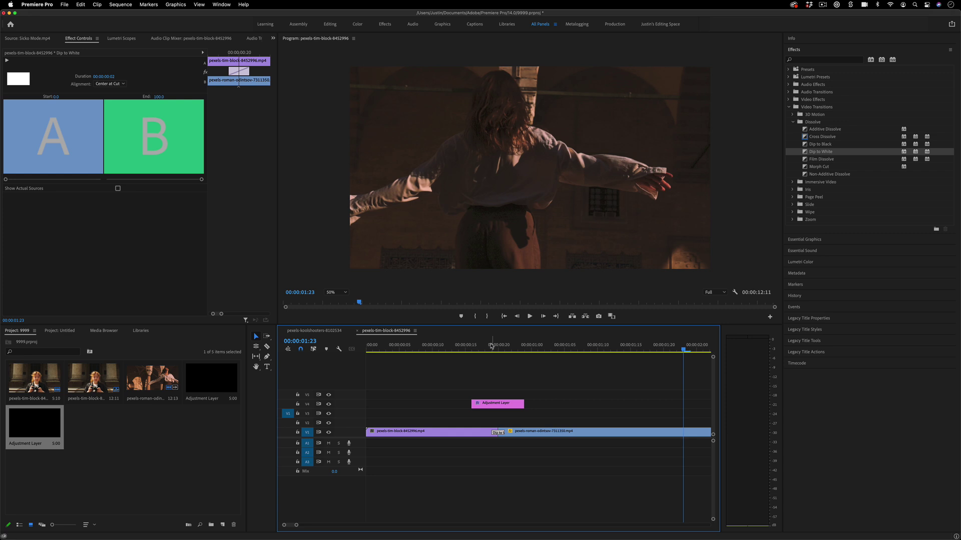
left_click(497, 345)
Turn off the adjustment layer's Gaussian Blur and preview the flash without it.
left_click(506, 406)
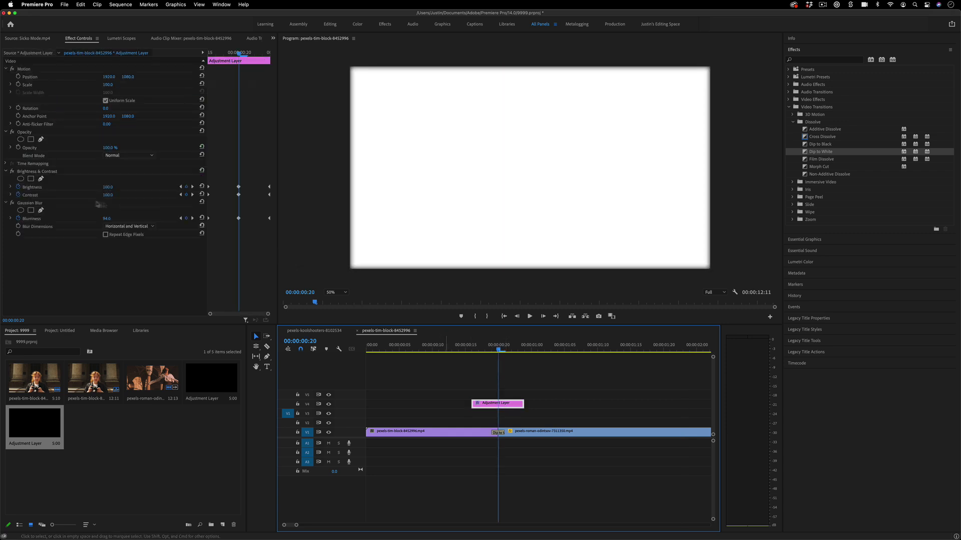
left_click(13, 203)
left_click(469, 352)
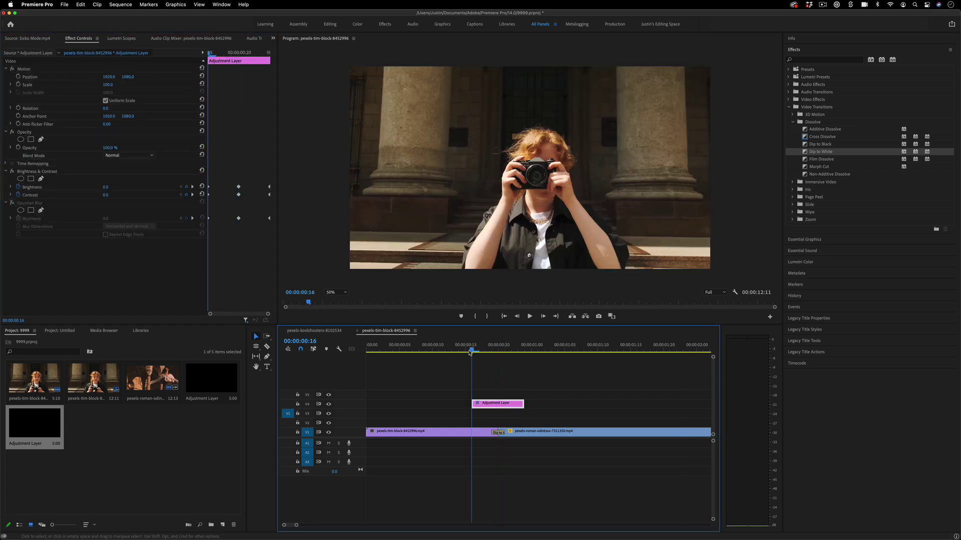
key("space")
left_click_drag(484, 350, 492, 350)
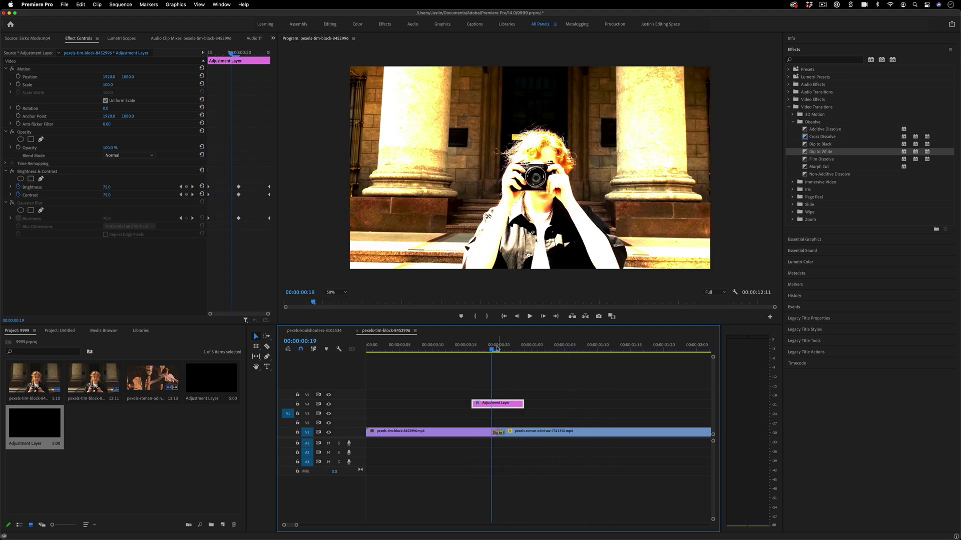
key("Right")
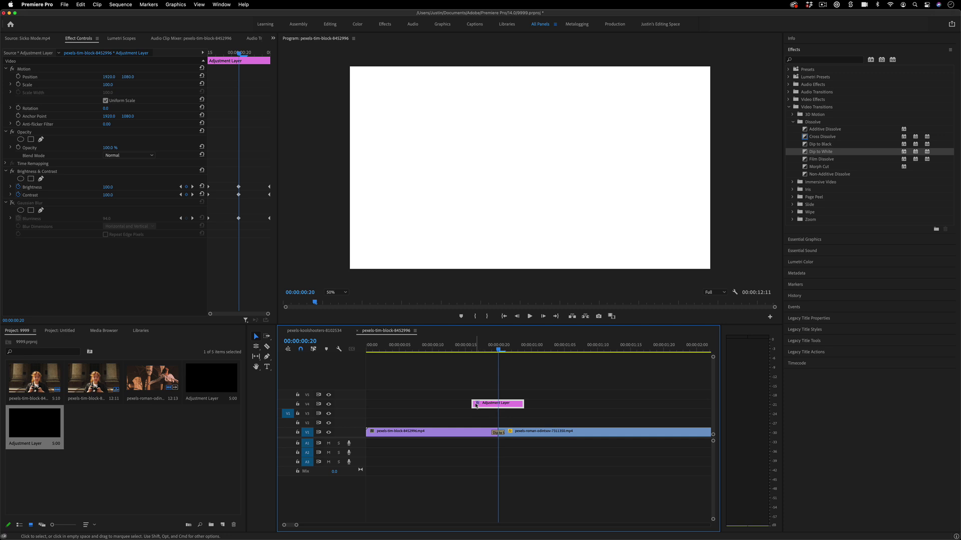
Extend the adjustment layer clip on V4 and shift the later Brightness & Contrast keyframes later.
left_click_drag(475, 406, 530, 403)
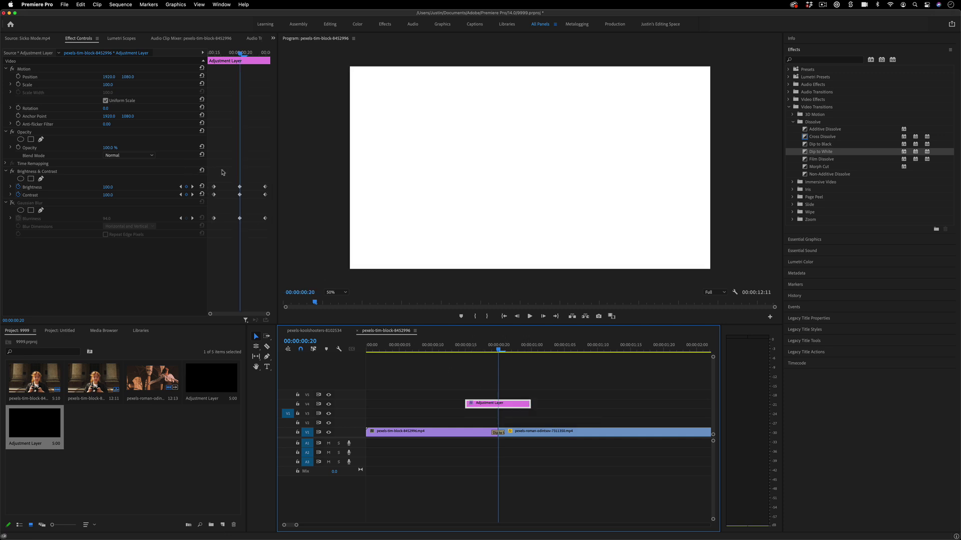
left_click(223, 172)
left_click_drag(265, 187, 282, 198)
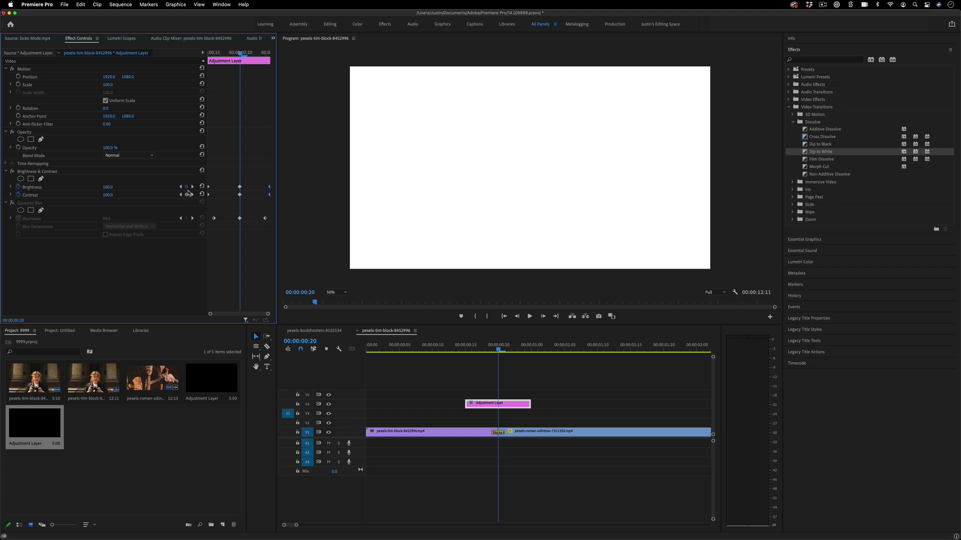
left_click(461, 350)
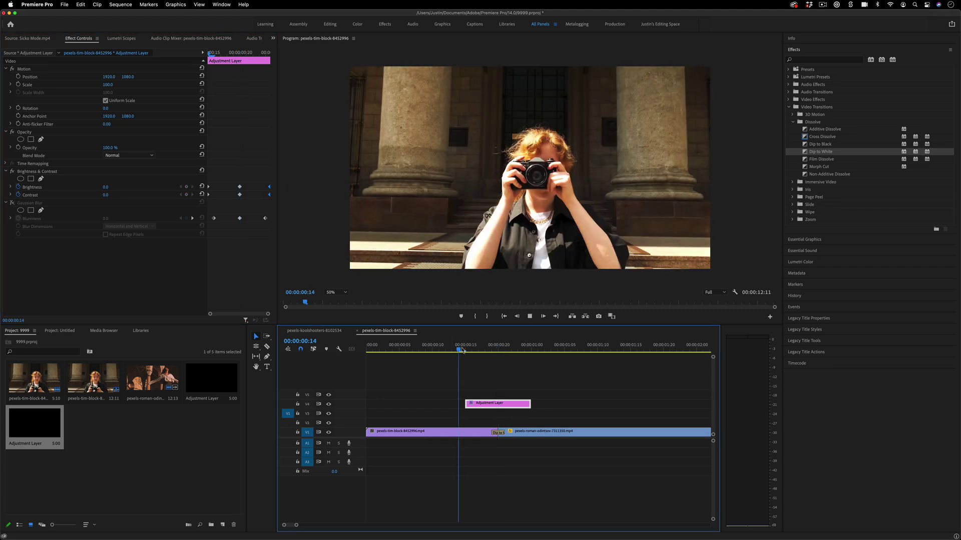
key("space")
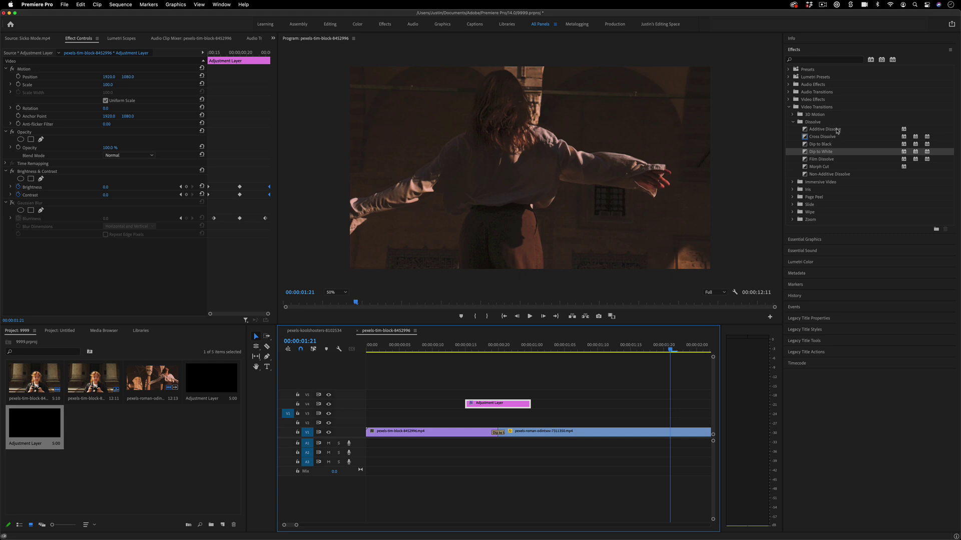
Drop Additive Dissolve onto the V1 Dip to White and scrub to the brightest flash frame.
left_click_drag(837, 131, 498, 433)
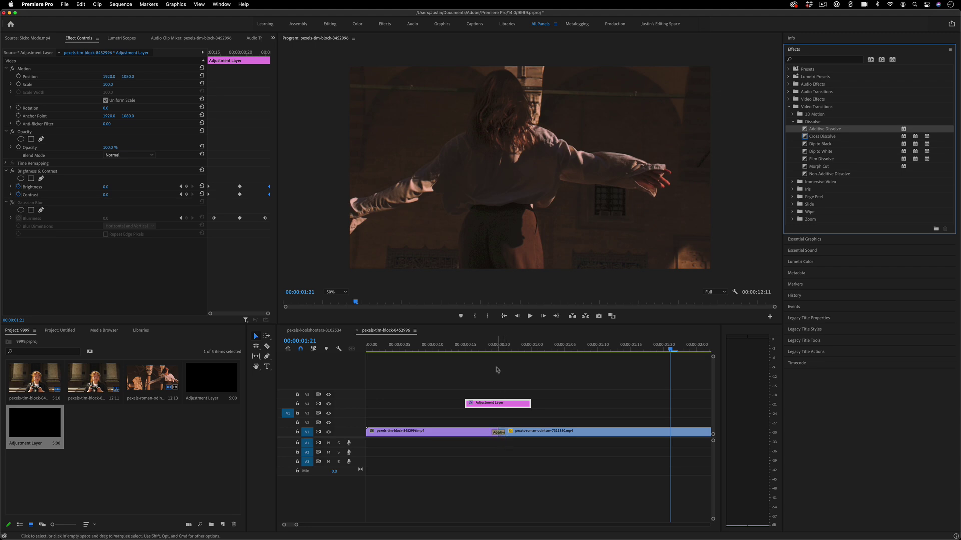
left_click_drag(494, 346, 453, 349)
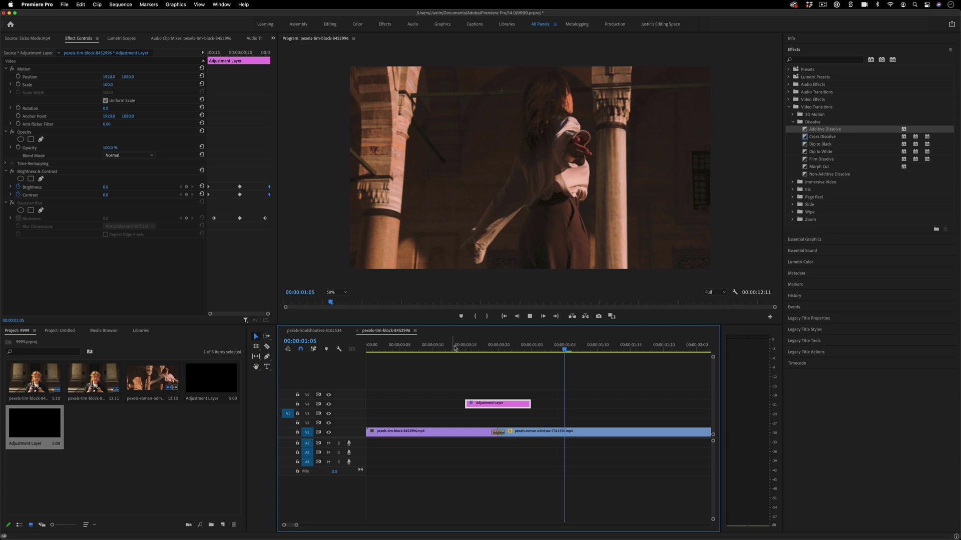
left_click(491, 349)
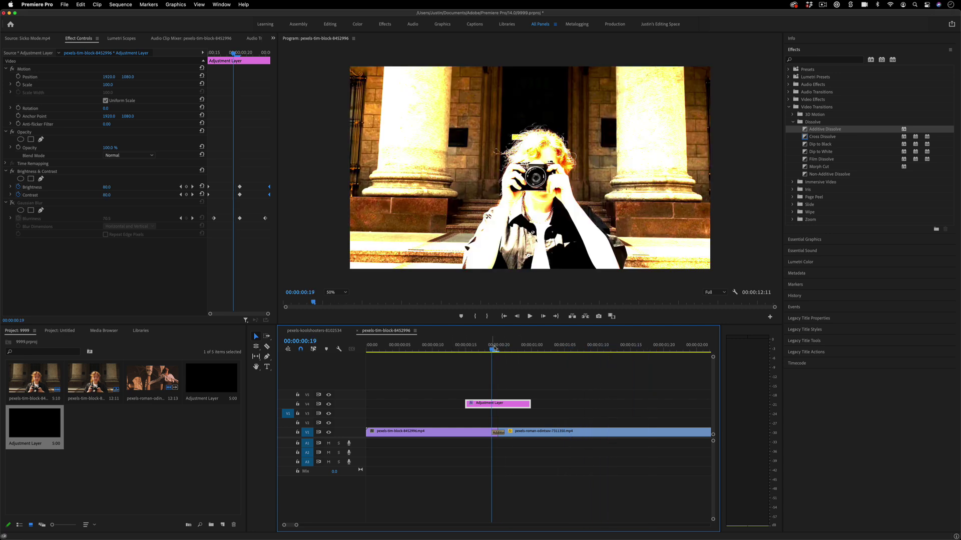
left_click_drag(494, 348, 507, 349)
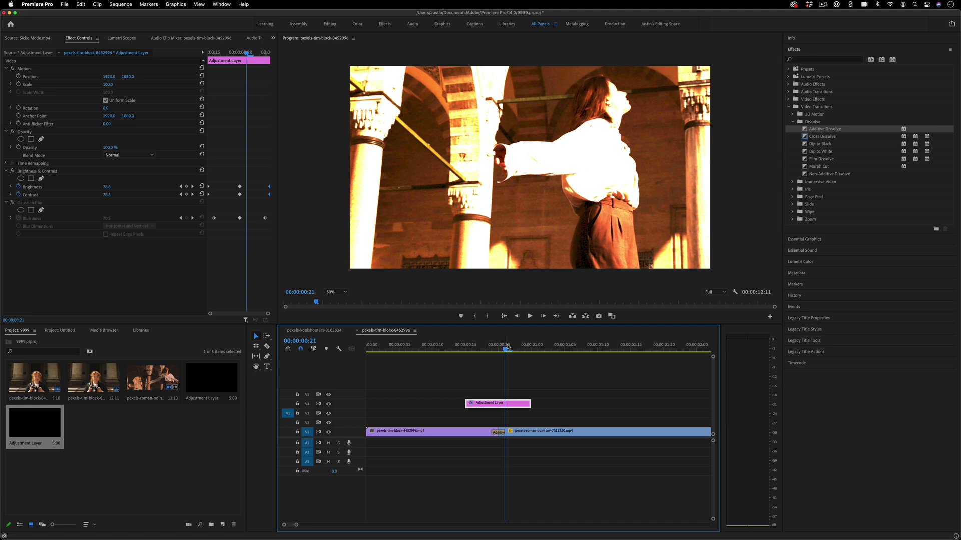
left_click(438, 346)
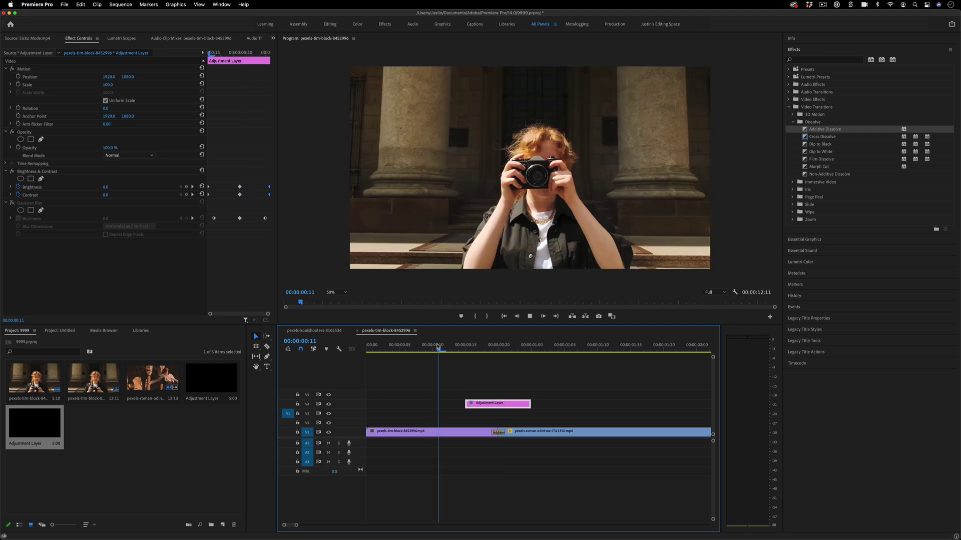
key("space")
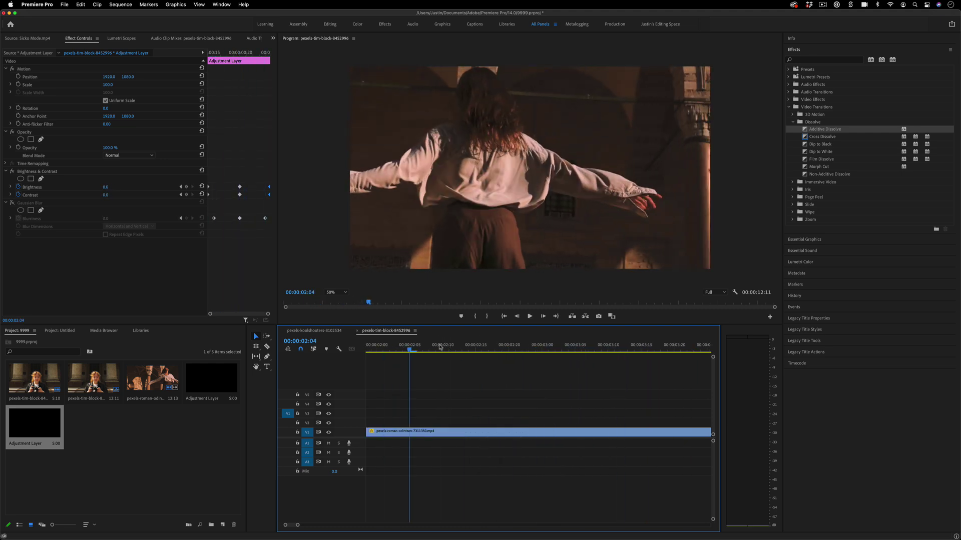
key("Home")
key("space")
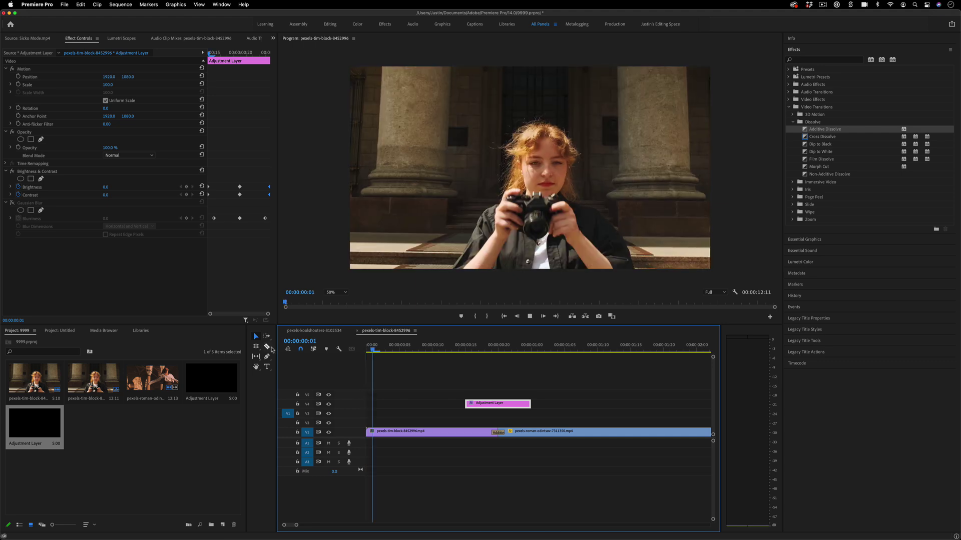